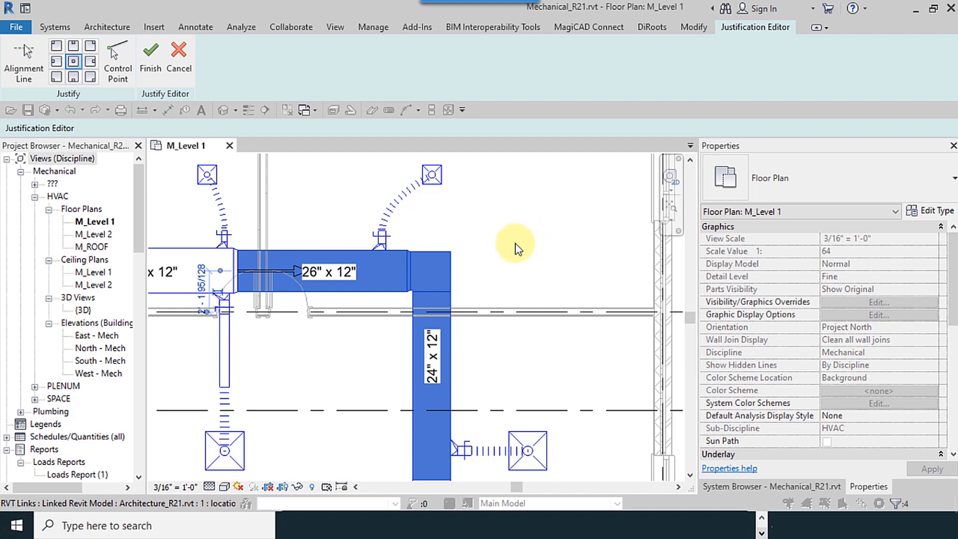
- Cancel the open justification edit of the 26" x 12" and 24" x 12" duct run
scroll(383, 251, "down", 2)
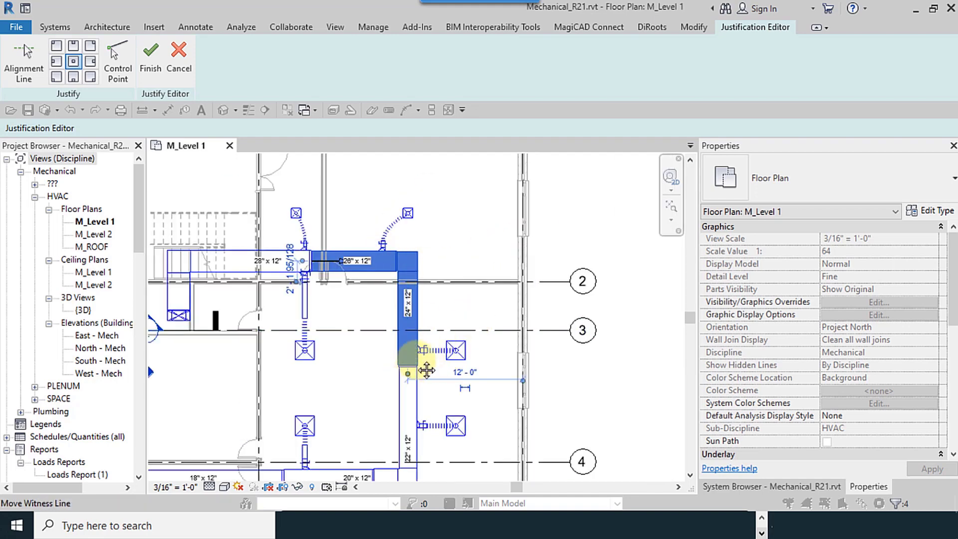
middle_click_drag(427, 368, 587, 180)
scroll(439, 315, "up", 4)
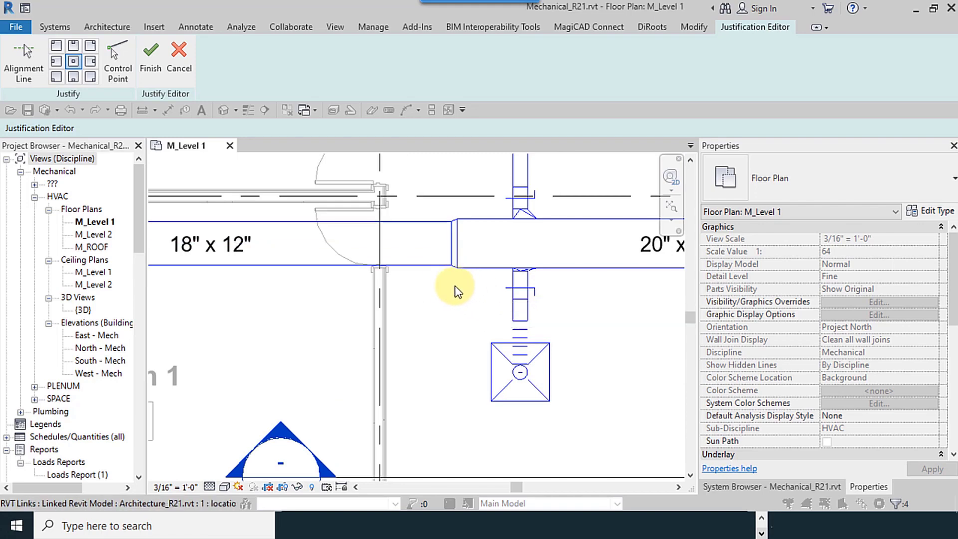
left_click(178, 58)
- Set the width of the 18" x 12" supply duct above Baby Room 1 to 14"
scroll(467, 192, "down", 6)
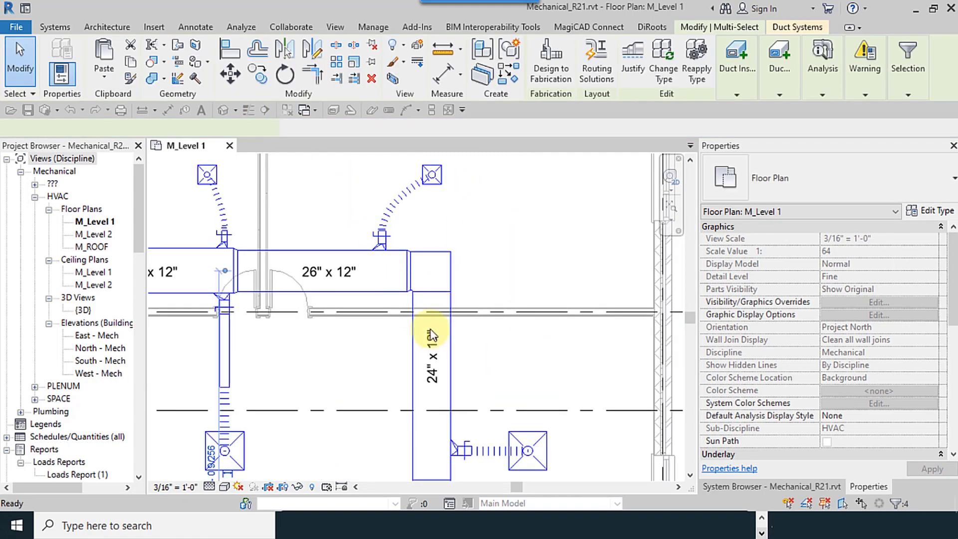
scroll(409, 285, "up", 6)
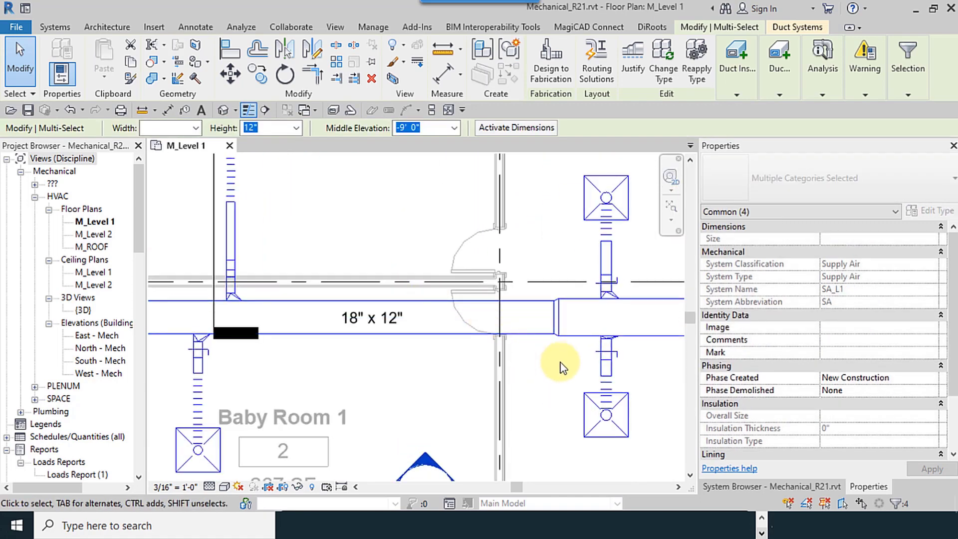
left_click(554, 359)
left_click_drag(551, 347, 546, 337)
left_click_drag(477, 367, 478, 367)
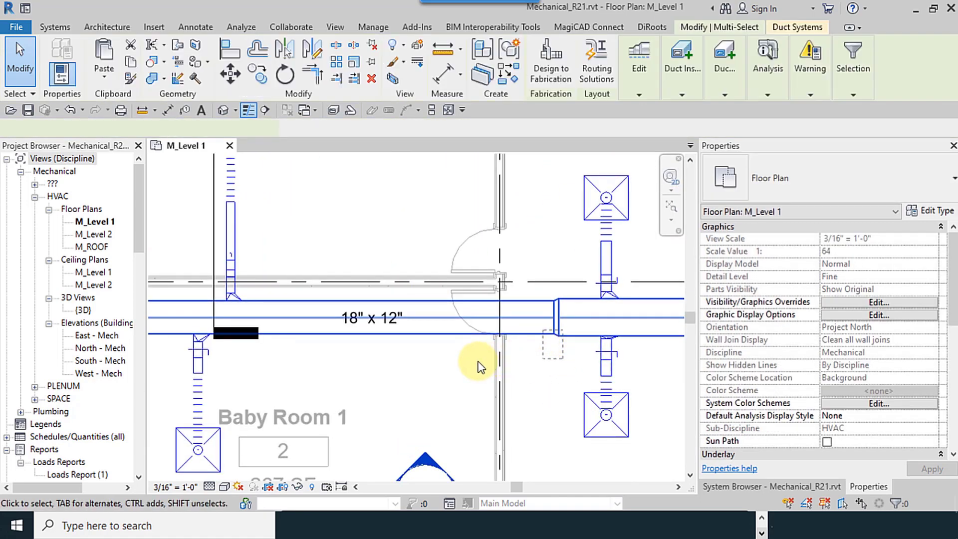
scroll(544, 351, "up", 4)
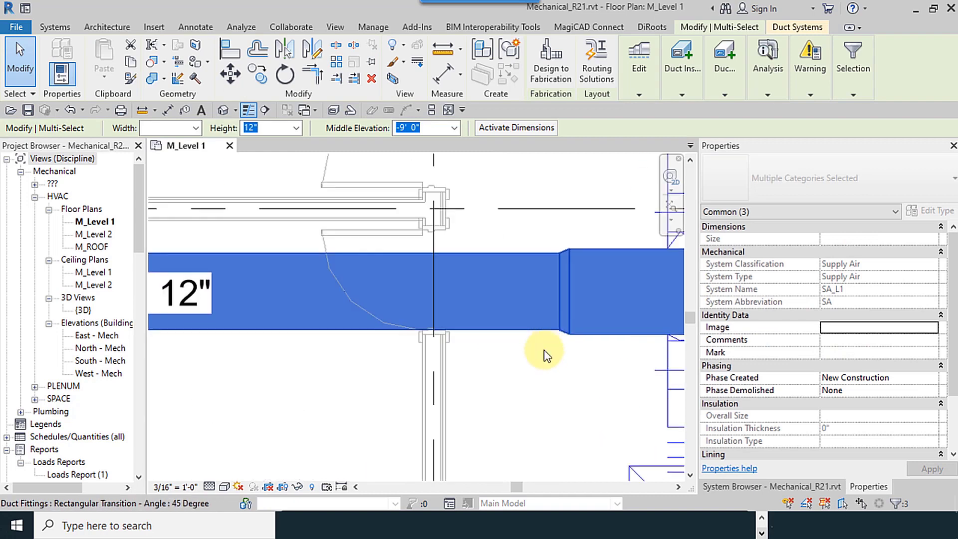
left_click(540, 358)
left_click(520, 340)
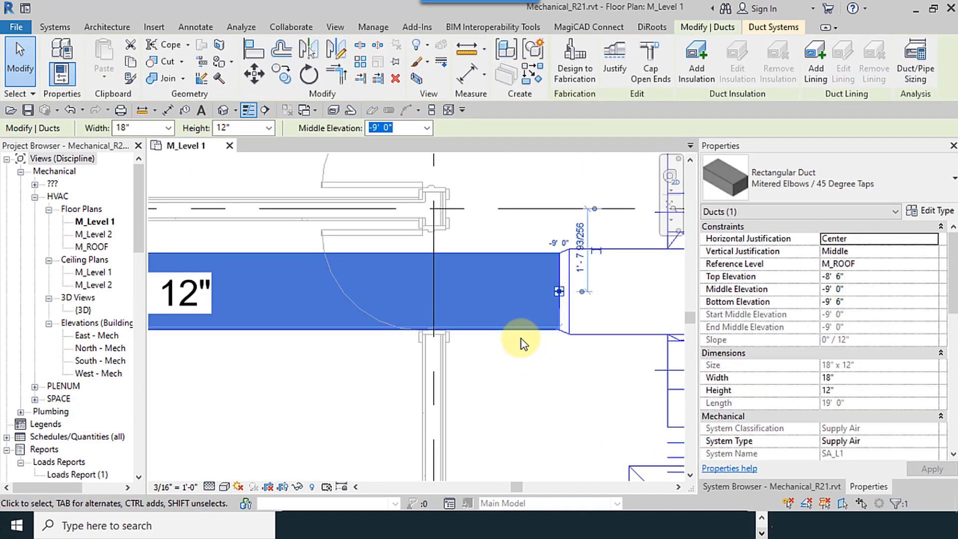
left_click(168, 129)
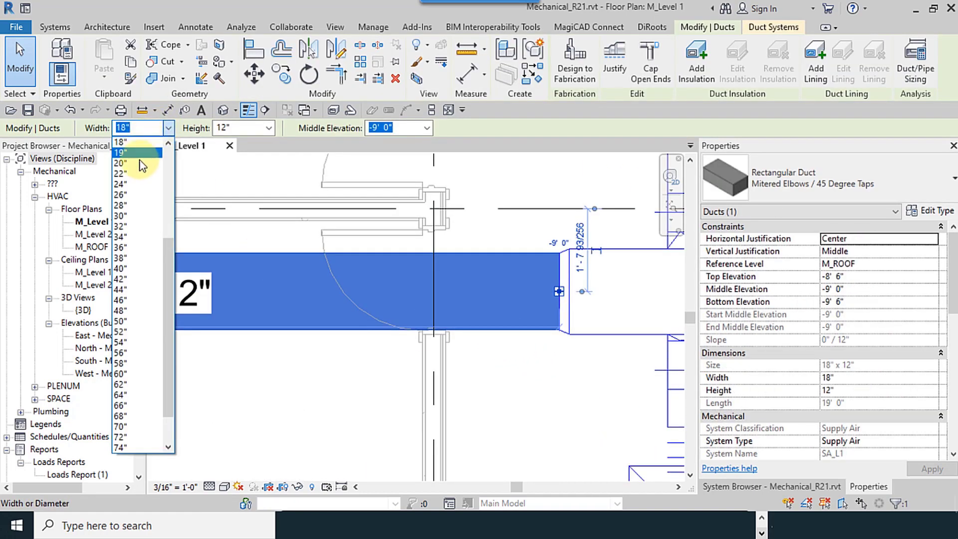
scroll(141, 167, "up", 2)
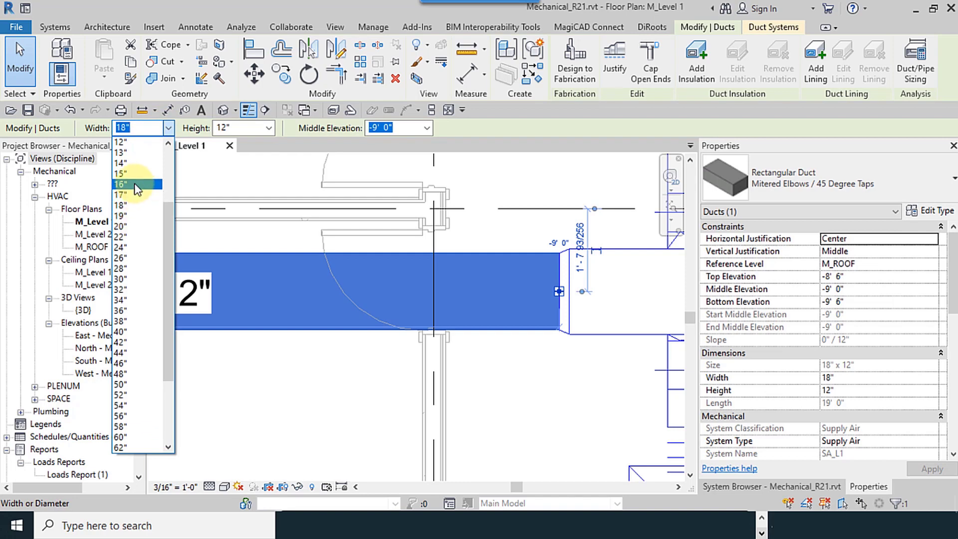
left_click(134, 164)
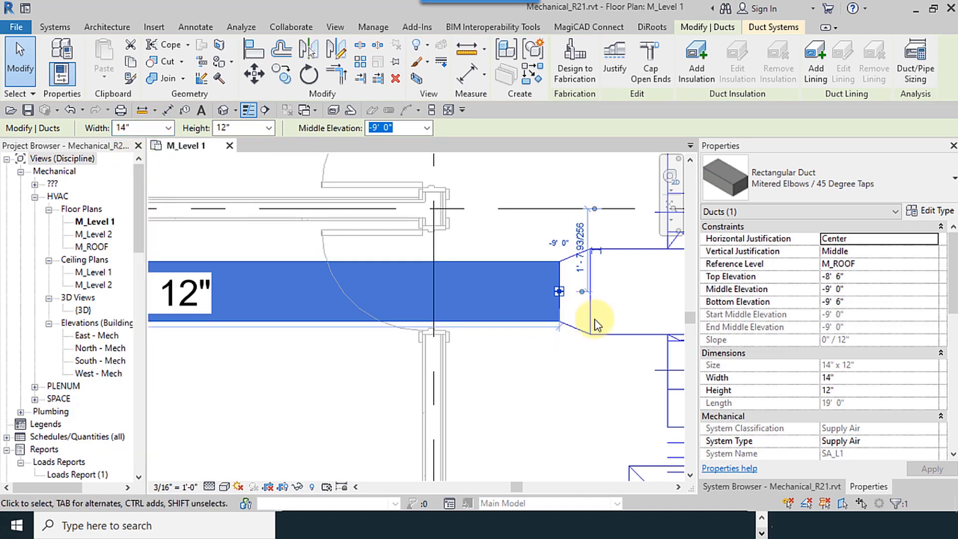
- Open the Justification Editor for the 14" and 20" wide ducts together with the transition between them
scroll(596, 320, "up", 2)
left_click(588, 385)
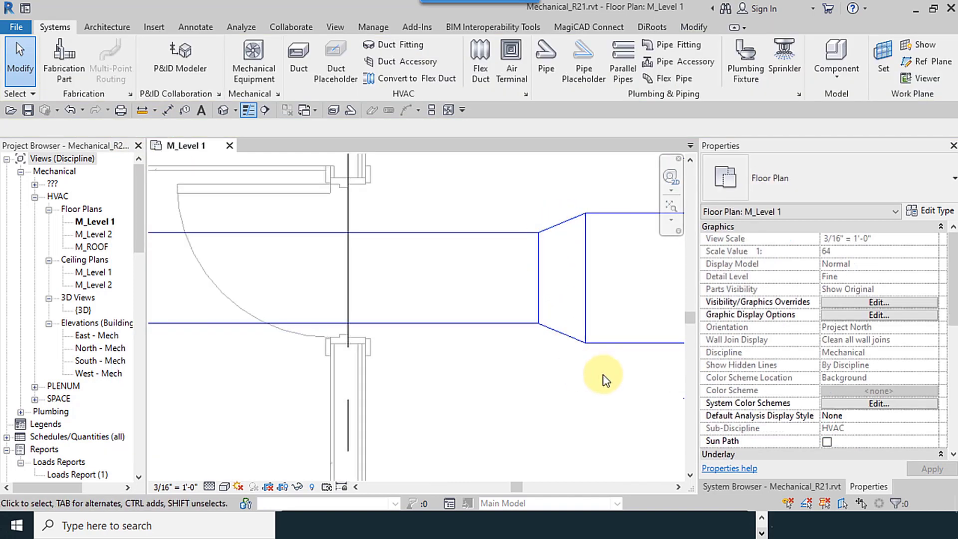
left_click_drag(602, 373, 522, 364)
left_click(633, 95)
left_click(636, 128)
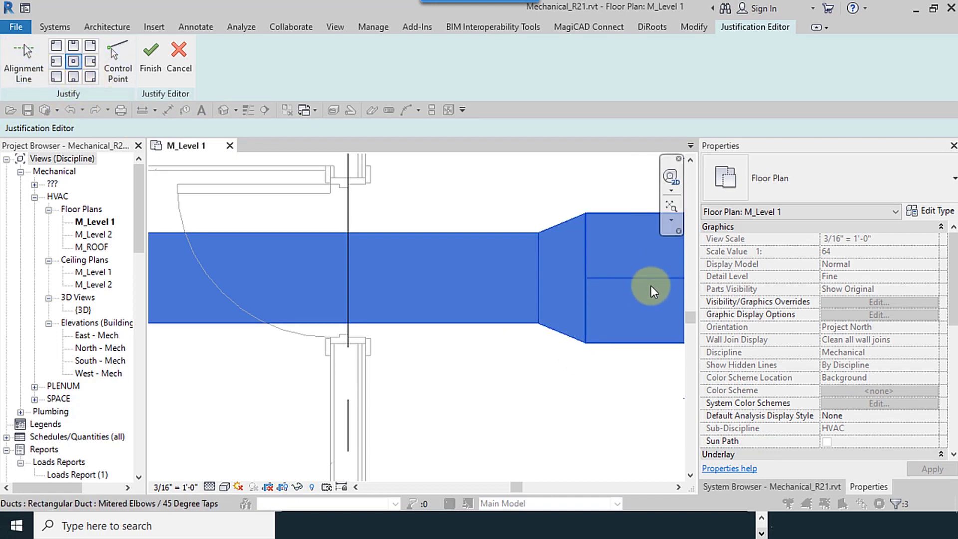
middle_click_drag(651, 291, 508, 302)
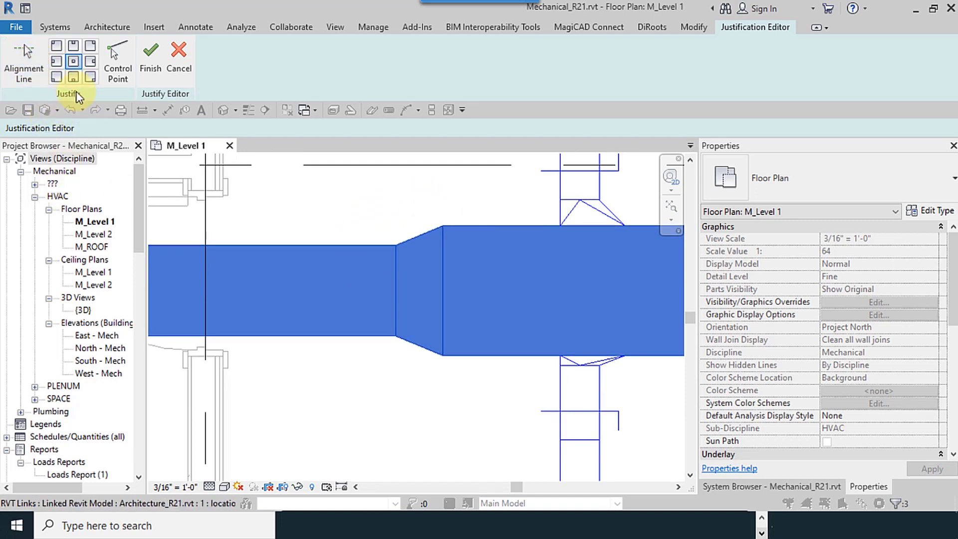
- Justify the duct run along an alignment line picked on the lower edge of the 14" duct
left_click(78, 78)
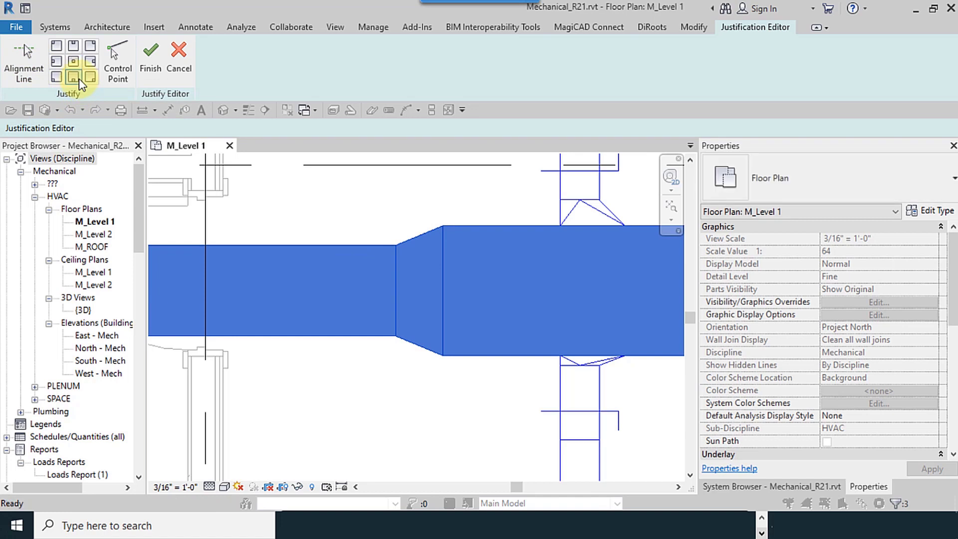
left_click(17, 75)
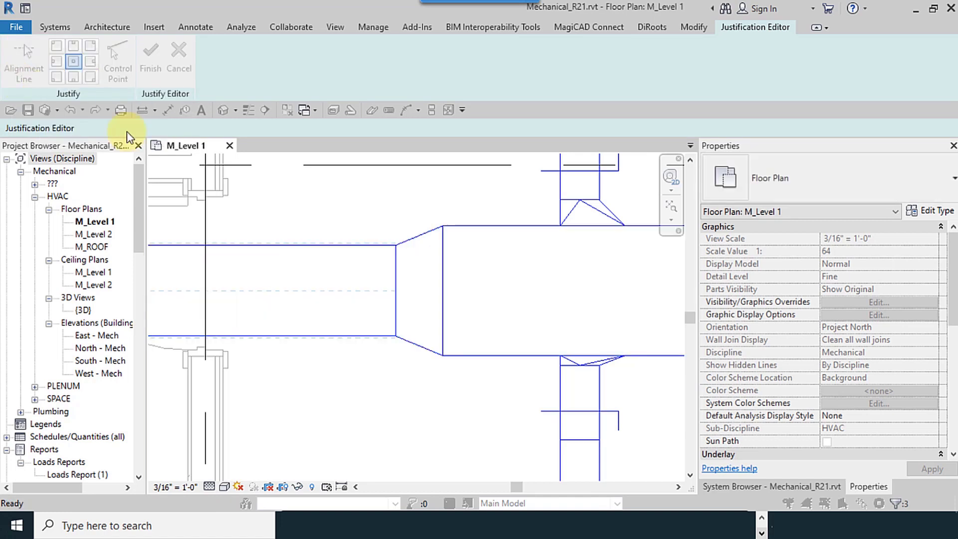
left_click(339, 337)
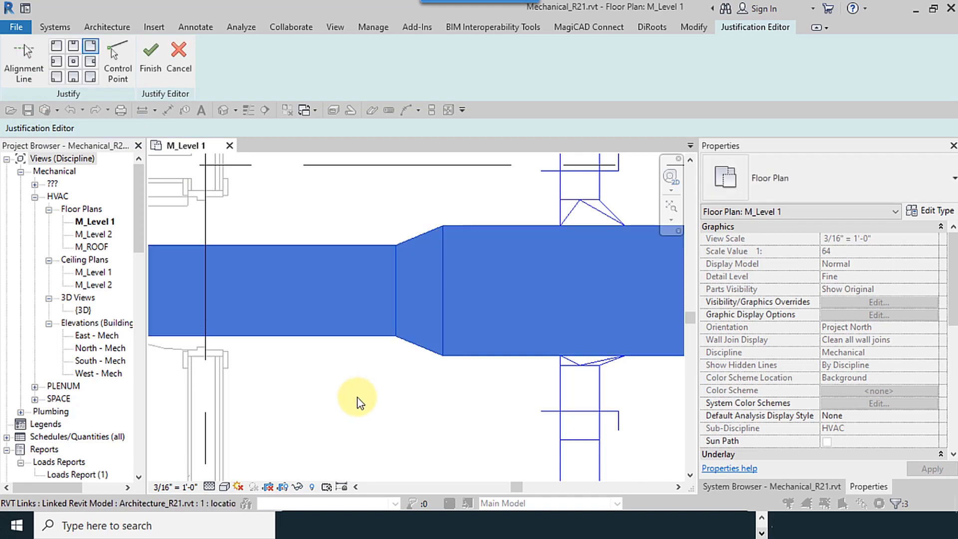
left_click(151, 61)
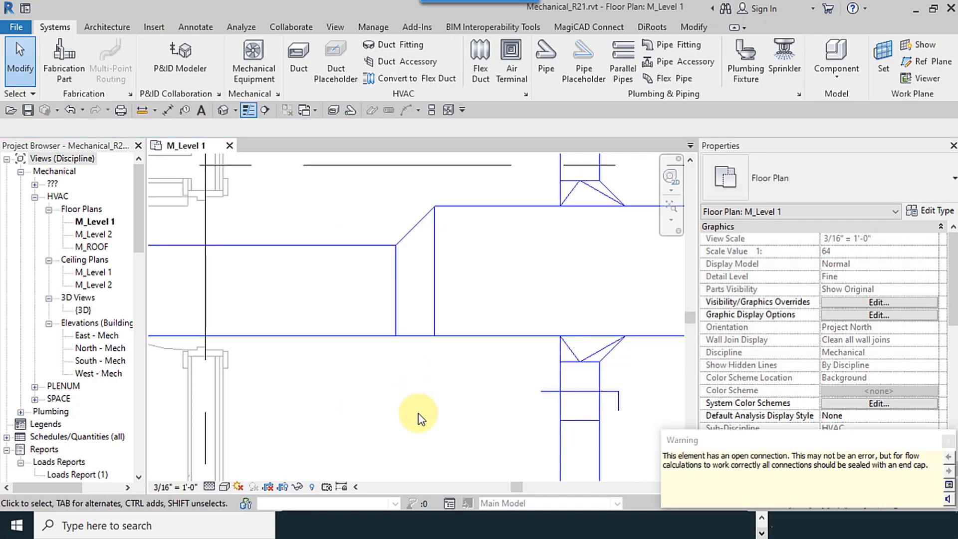
- Undo the alignment-line justification of the duct run after inspecting the transition
scroll(417, 419, "down", 3)
scroll(413, 414, "up", 2)
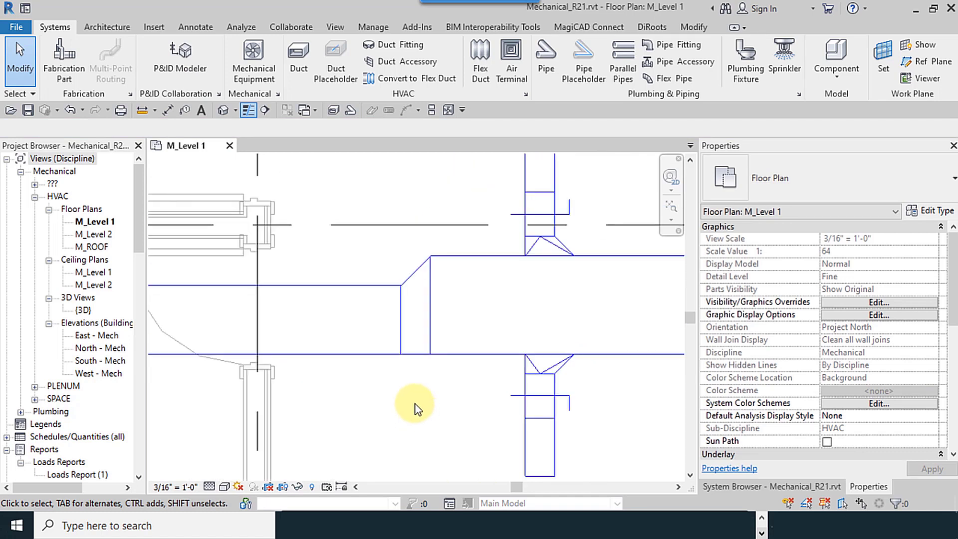
scroll(415, 414, "down", 2)
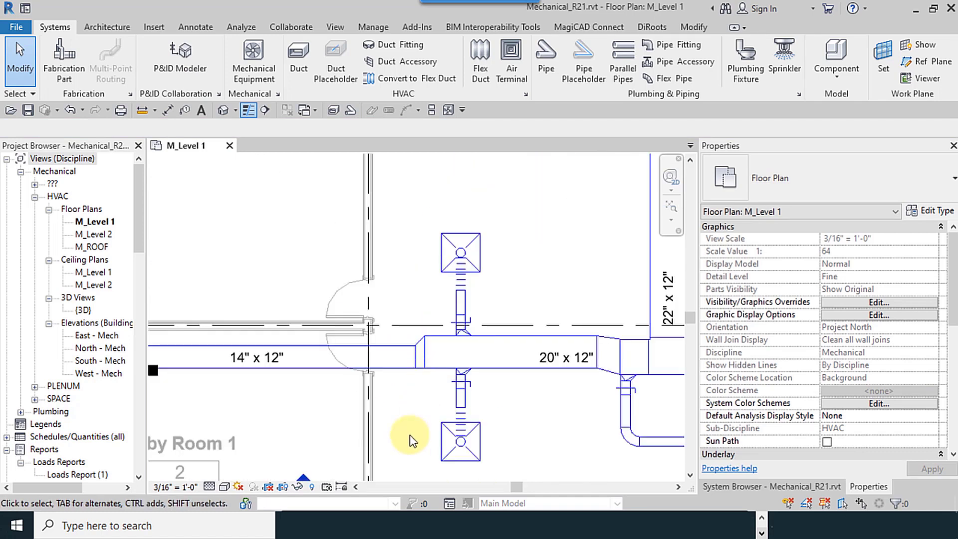
scroll(427, 393, "up", 3)
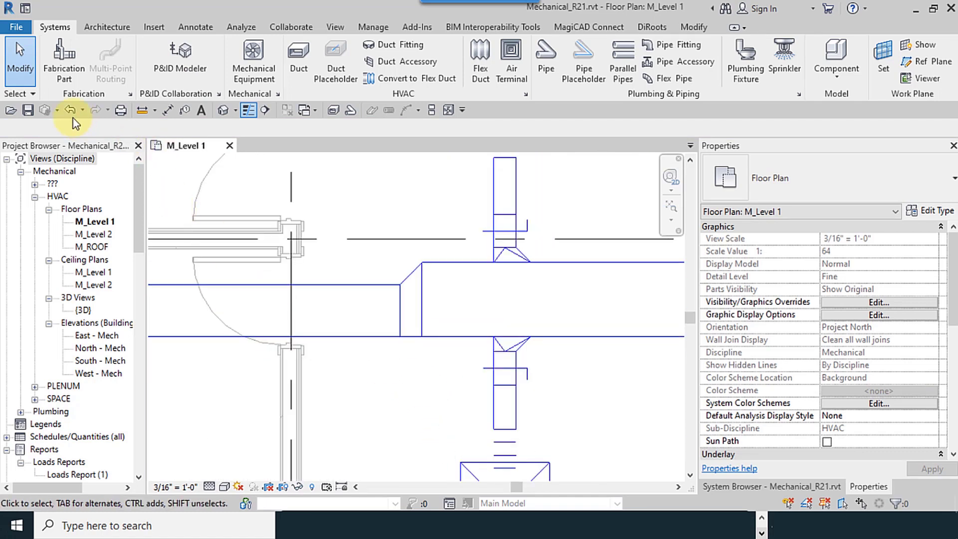
- Justify the 14" and 20" wide ducts and their transition with Middle Right alignment
scroll(435, 375, "up", 4)
middle_click_drag(503, 351, 370, 409)
left_click_drag(474, 420, 381, 345)
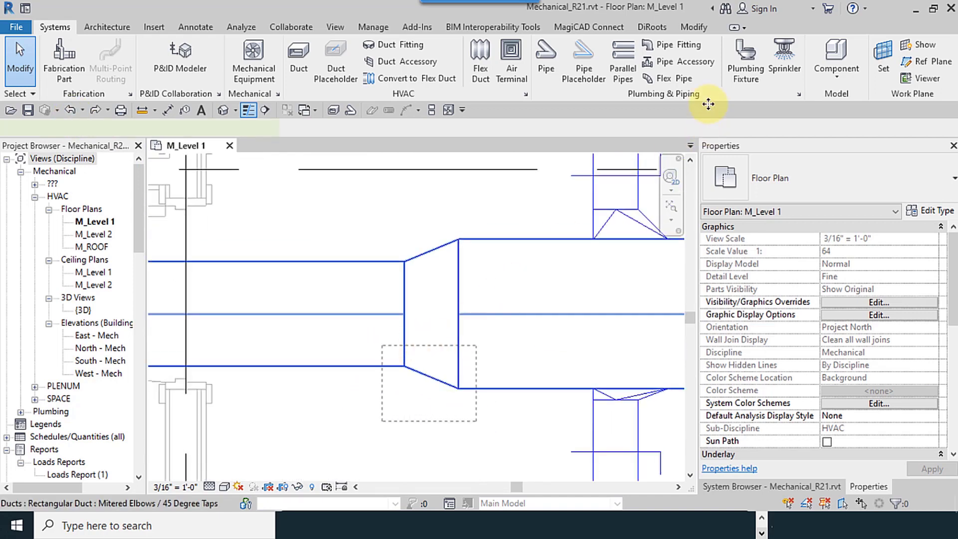
mouse_move(639, 75)
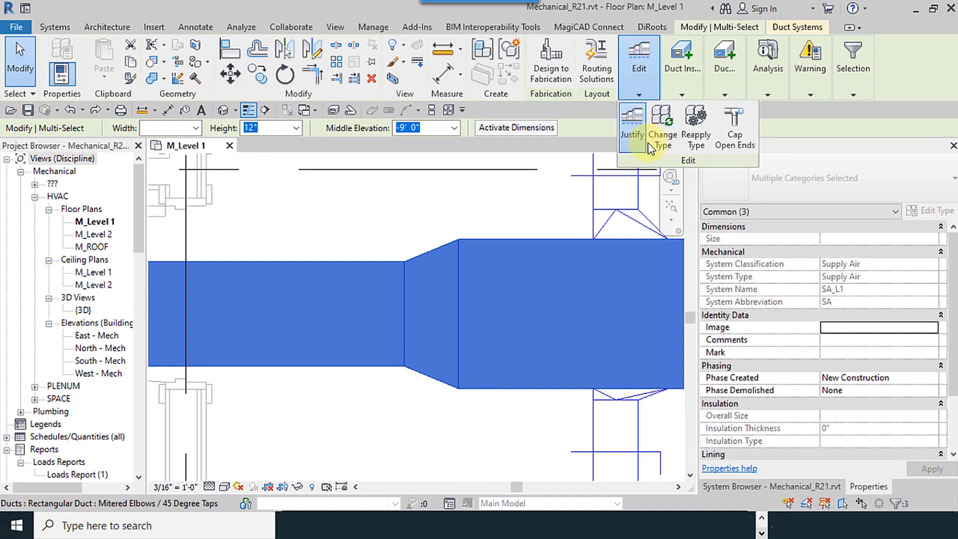
left_click(635, 134)
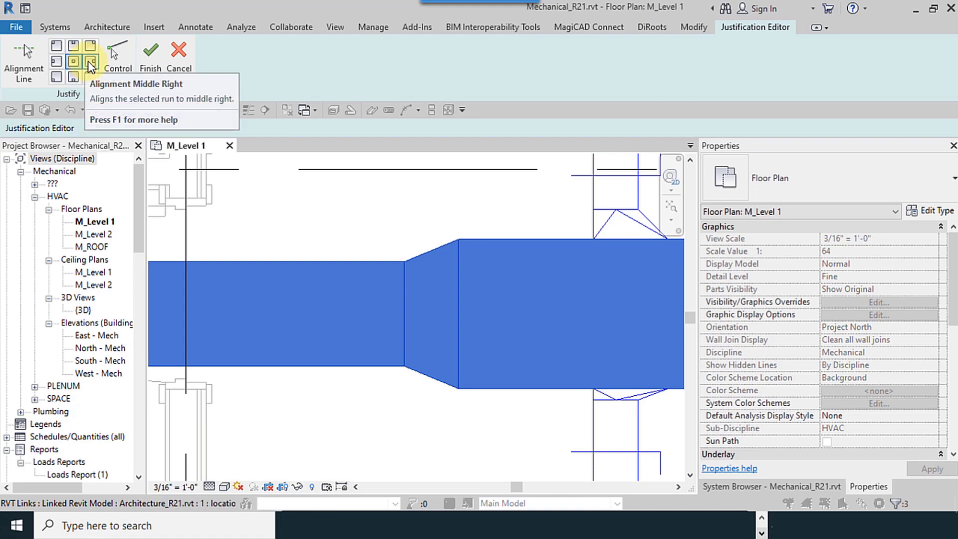
left_click(91, 62)
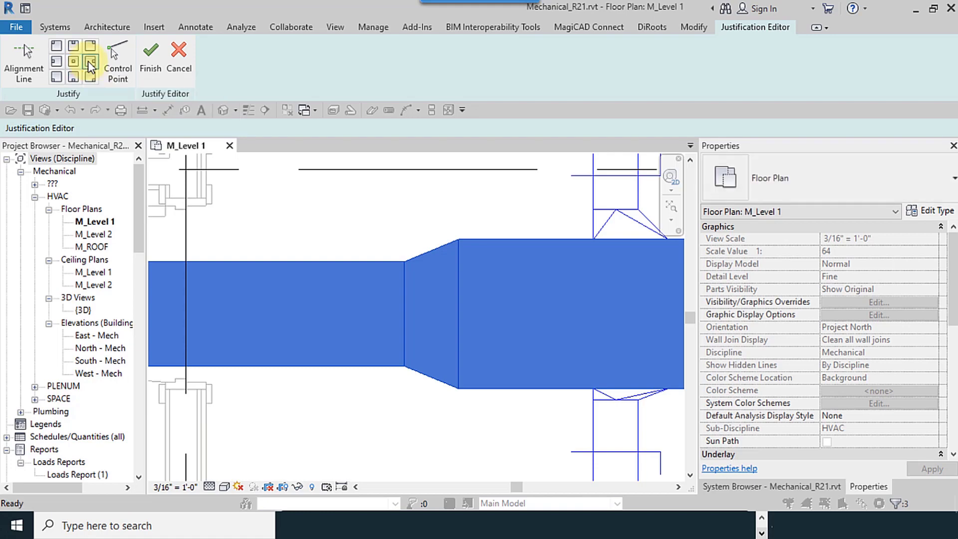
left_click(158, 68)
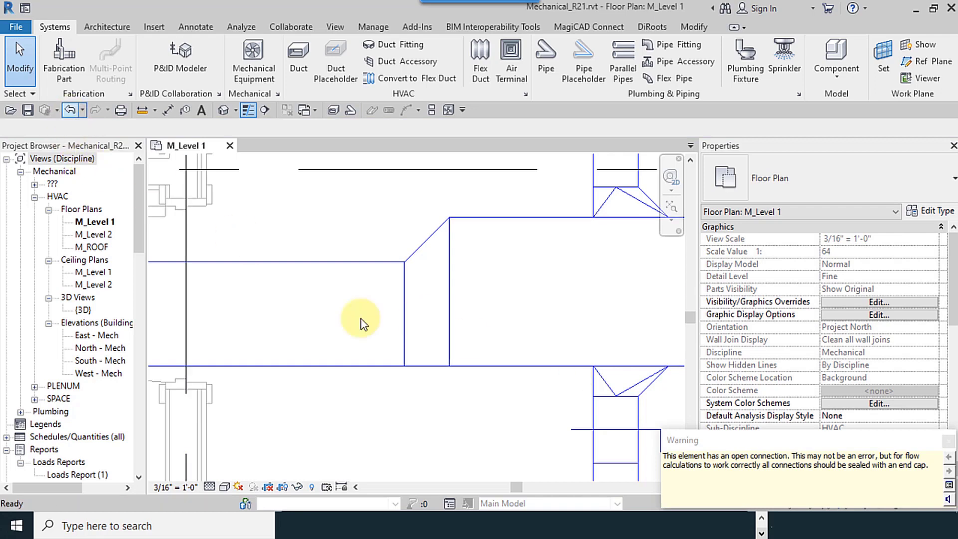
- Try justifying the restored duct run with an alignment line on the 14" duct's lower edge, and cancel the Justification Editor
left_click_drag(469, 426, 376, 328)
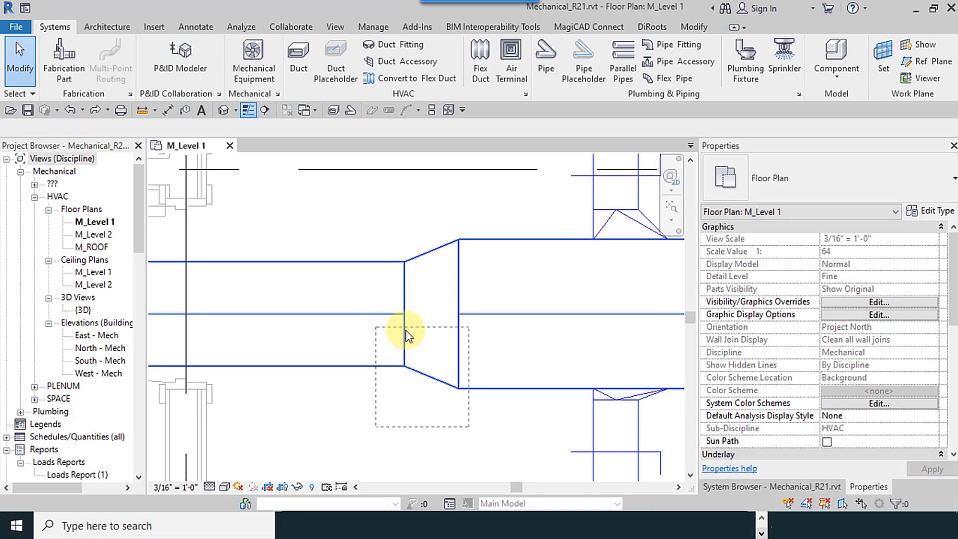
left_click(639, 94)
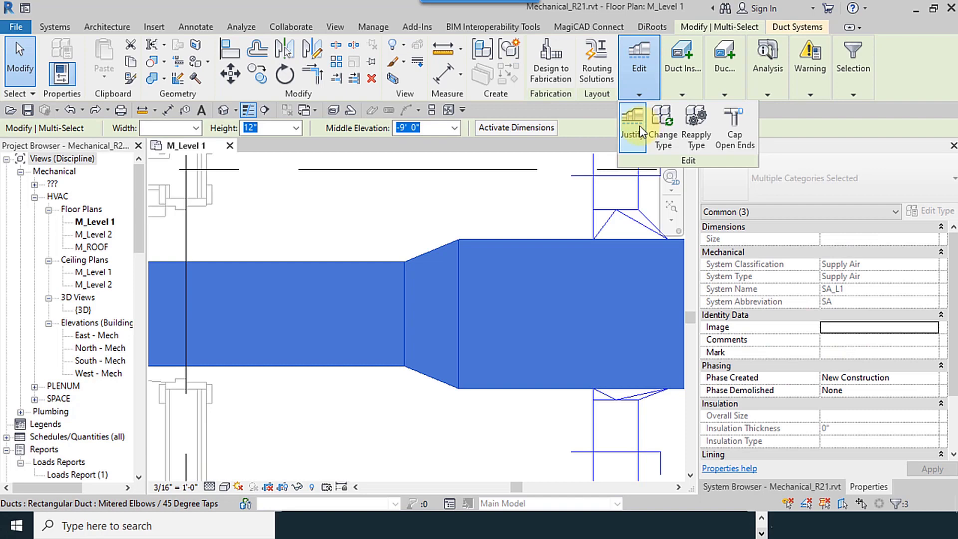
left_click(632, 131)
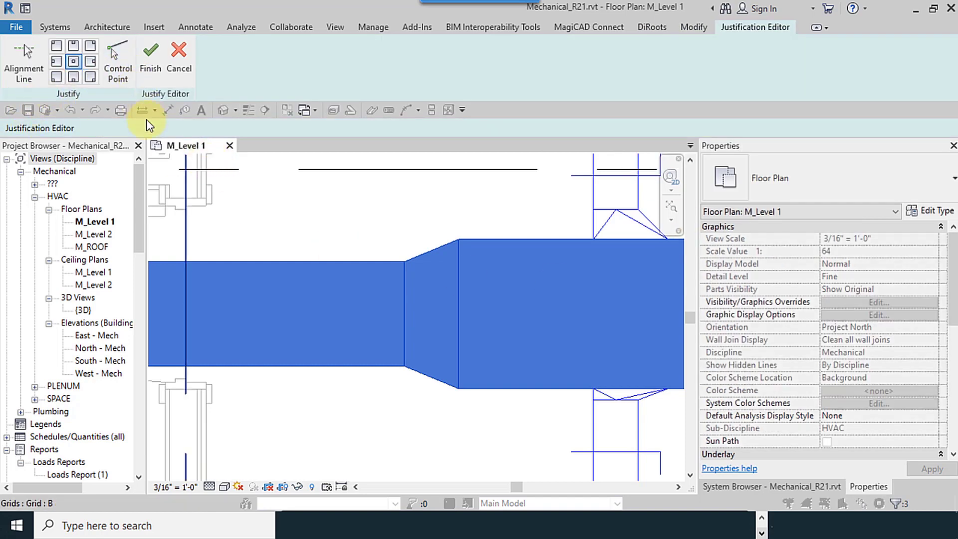
scroll(417, 308, "down", 5)
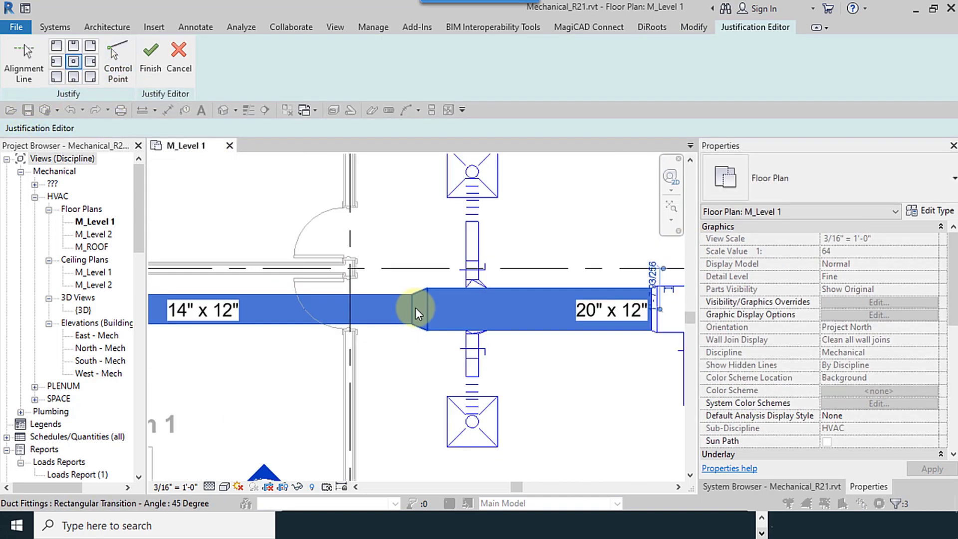
scroll(425, 332, "up", 2)
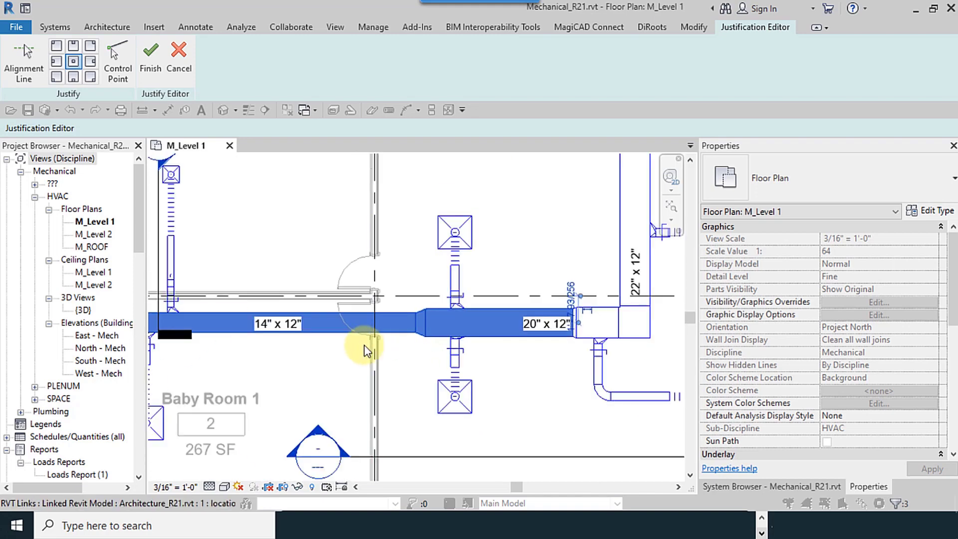
left_click(40, 73)
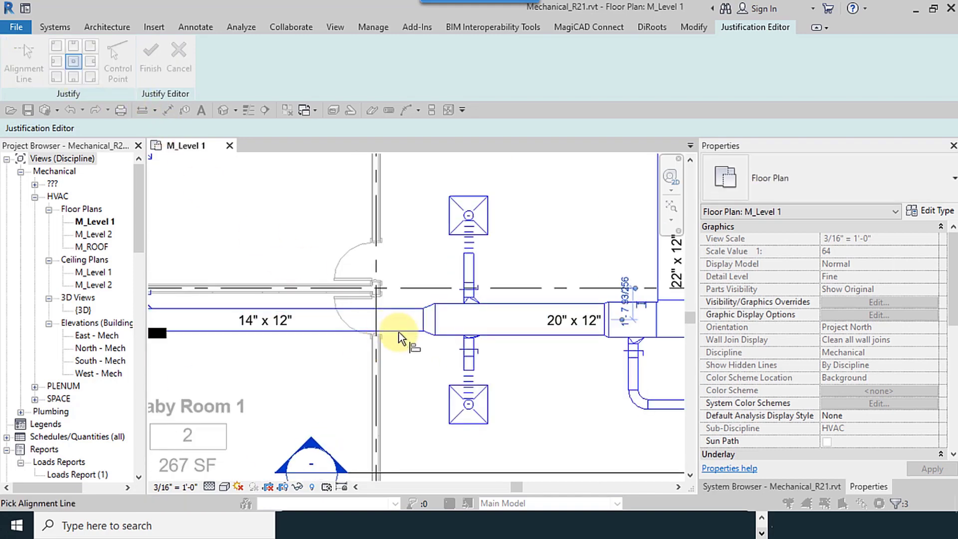
scroll(432, 337, "up", 3)
scroll(432, 337, "up", 3)
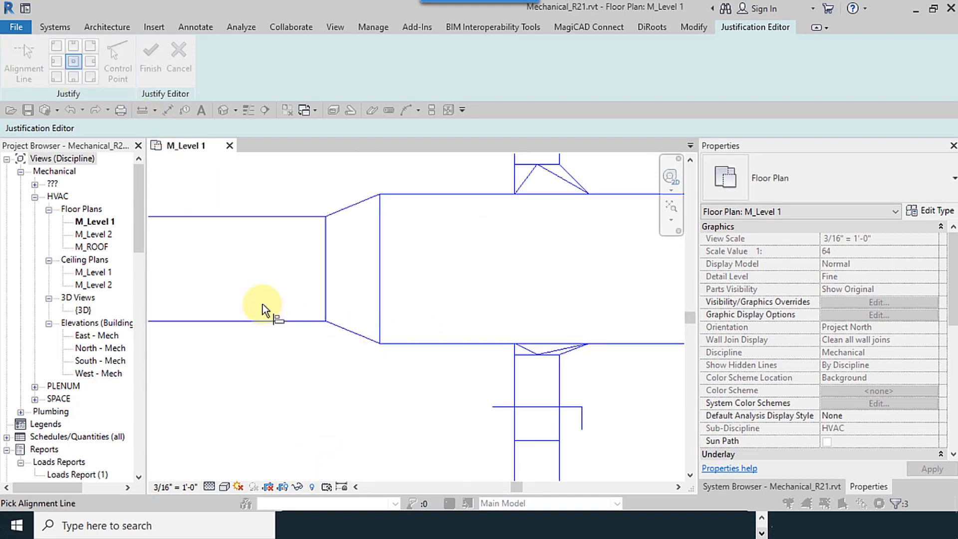
left_click(285, 321)
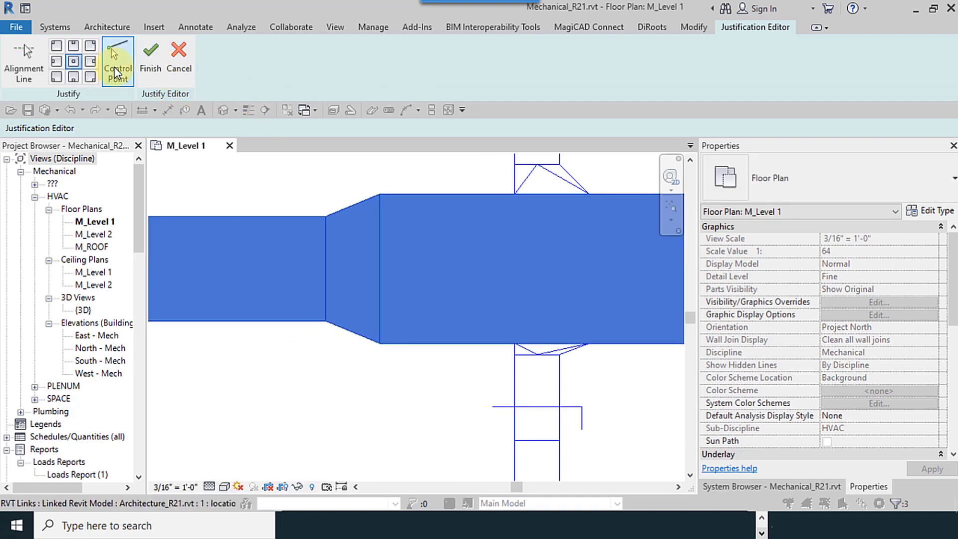
left_click(179, 59)
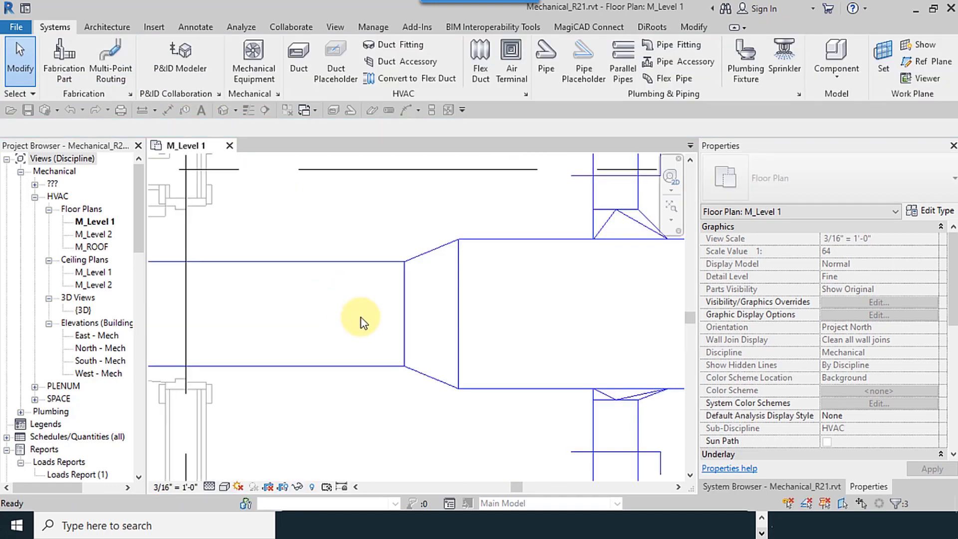
- Select the 14" and 20" ducts with their transition and examine the editing commands available for the run
scroll(360, 317, "down", 3)
left_click_drag(413, 365, 367, 287)
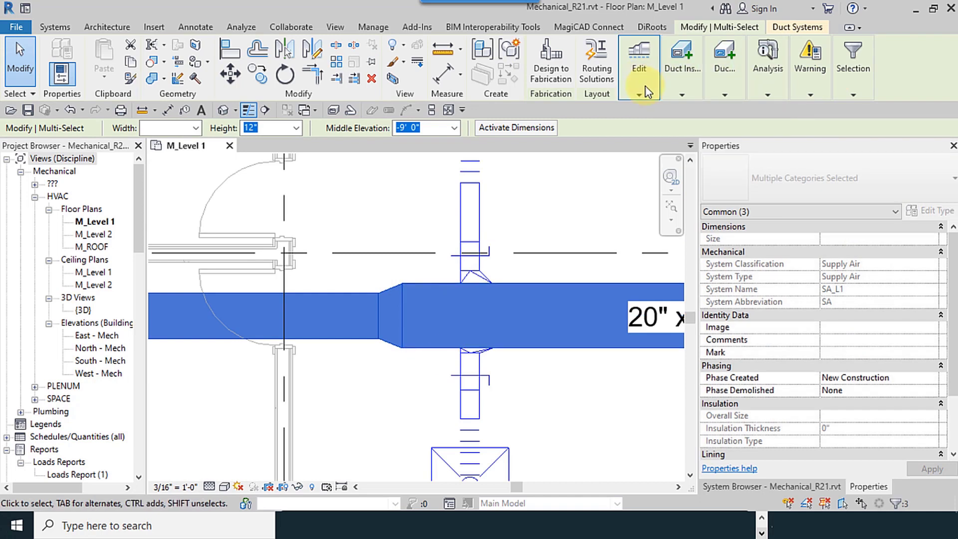
mouse_move(647, 92)
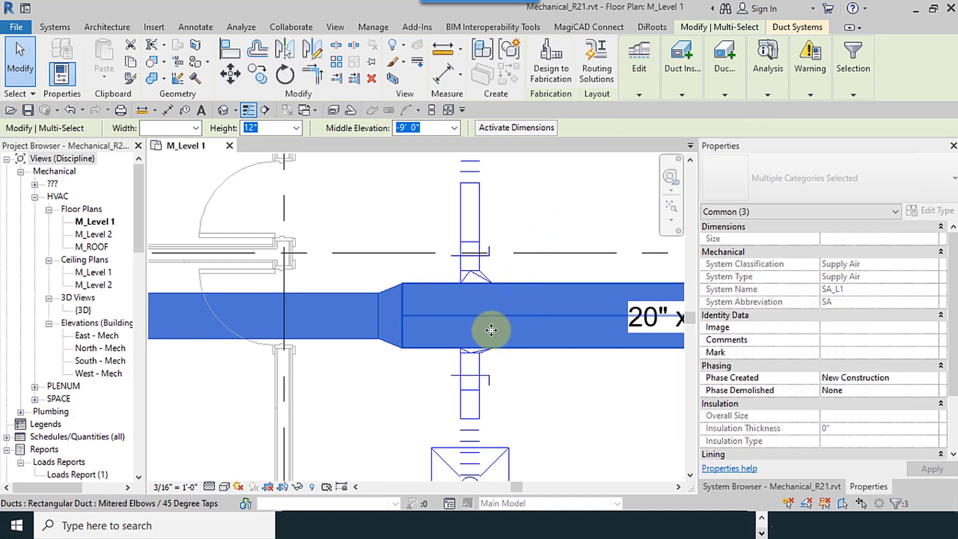
scroll(488, 330, "down", 5)
scroll(432, 333, "up", 4)
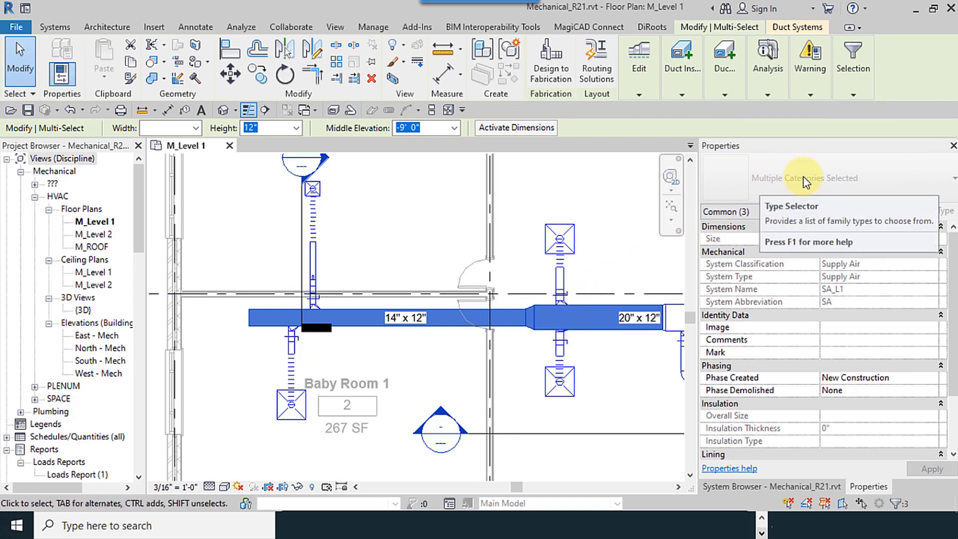
mouse_move(681, 101)
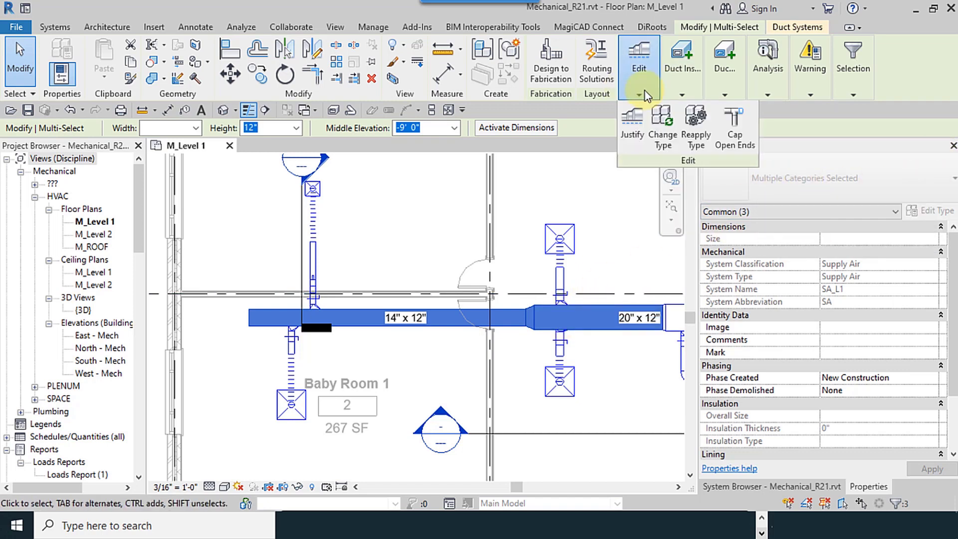
left_click(414, 340)
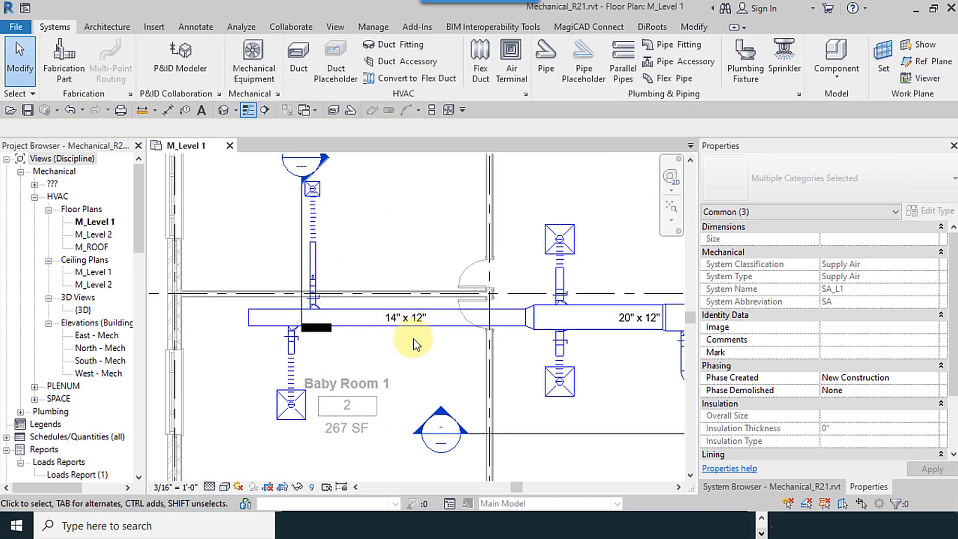
- Reselect the 14" and 20" ducts with their transition and isolate the run in the 3D view with a selection box
scroll(462, 312, "down", 1)
left_click_drag(528, 318, 510, 339)
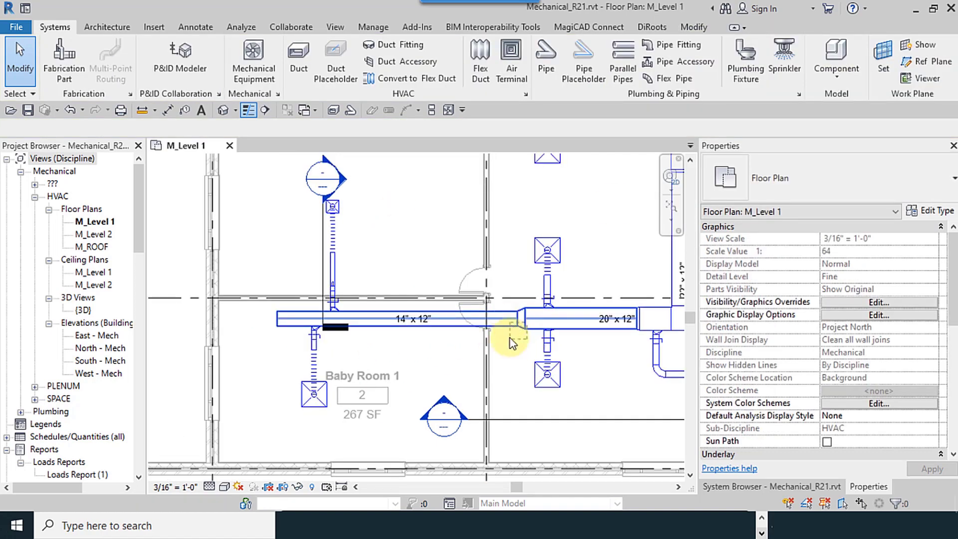
middle_click_drag(612, 356, 559, 356)
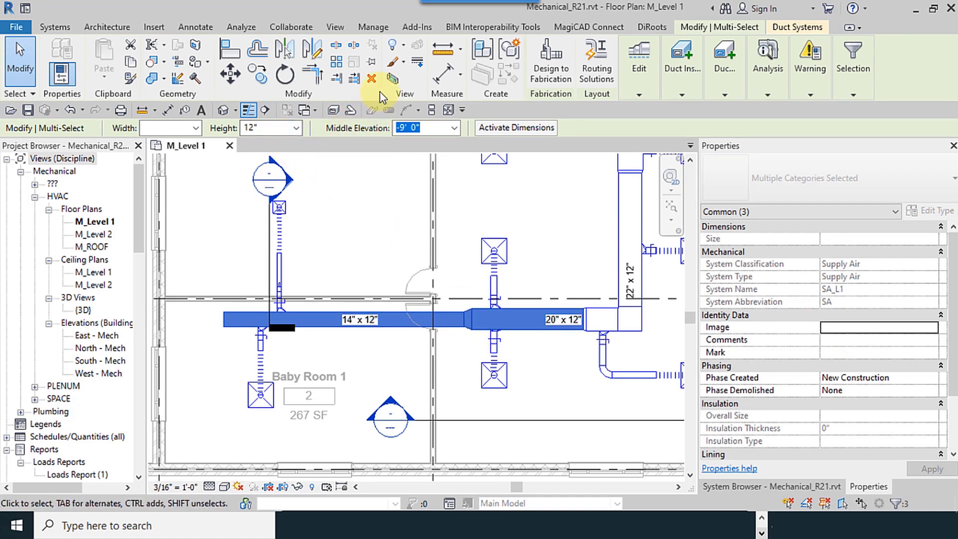
left_click(393, 79)
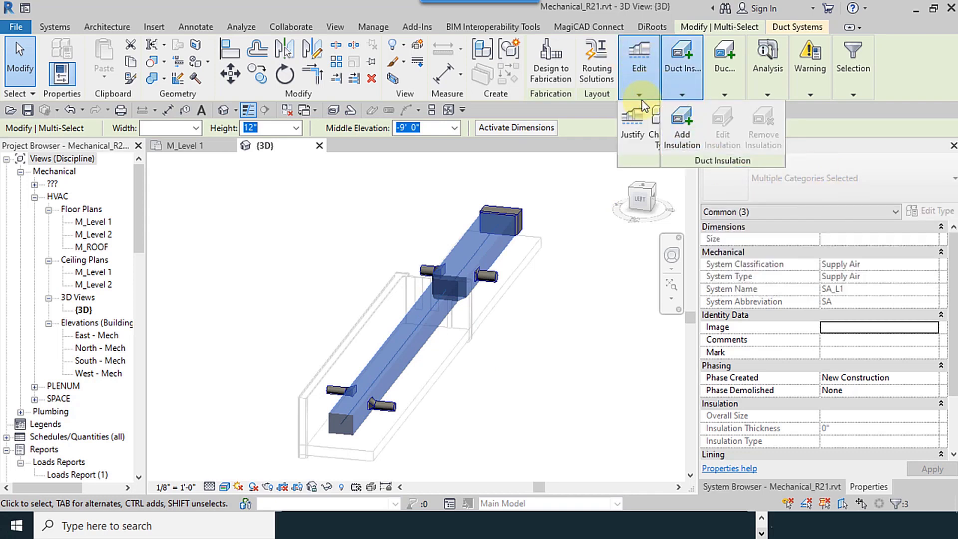
- Change the type of the whole selected duct run to Round Duct Taps / 45 Degree With Damper
mouse_move(642, 106)
left_click(666, 148)
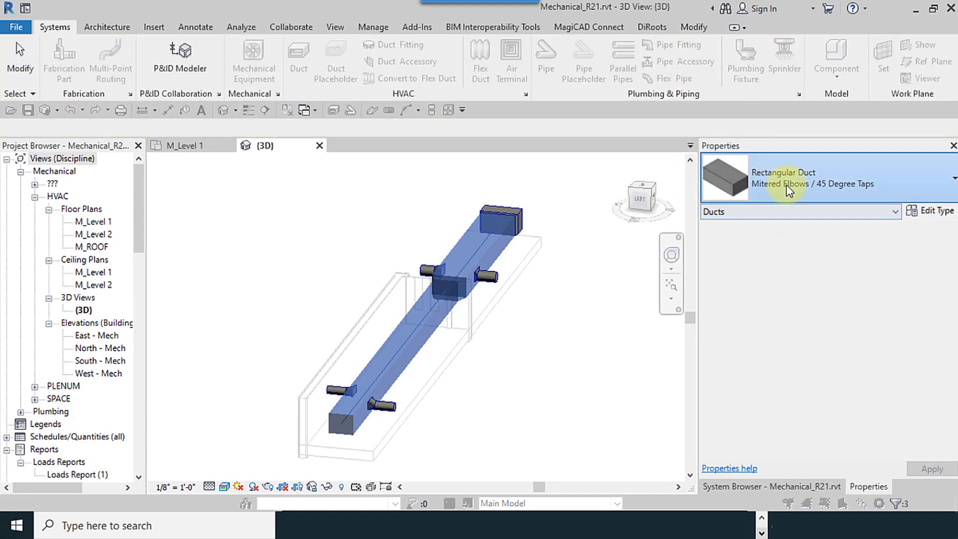
left_click(787, 189)
scroll(803, 272, "down", 5)
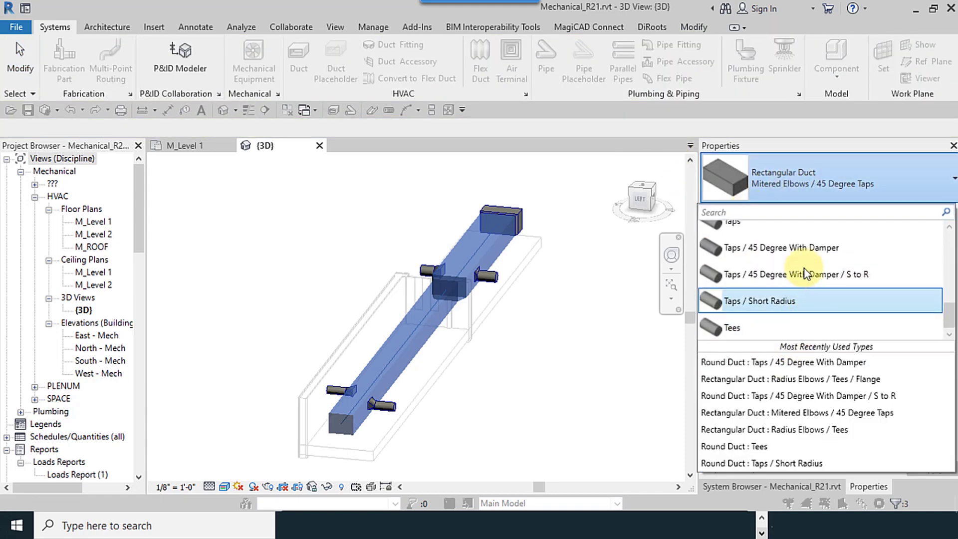
left_click(589, 301)
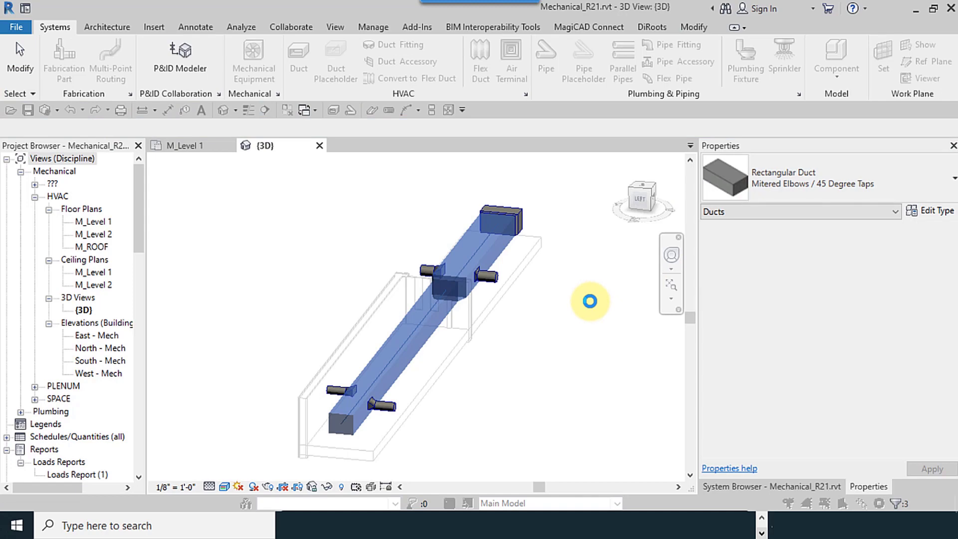
left_click(590, 301)
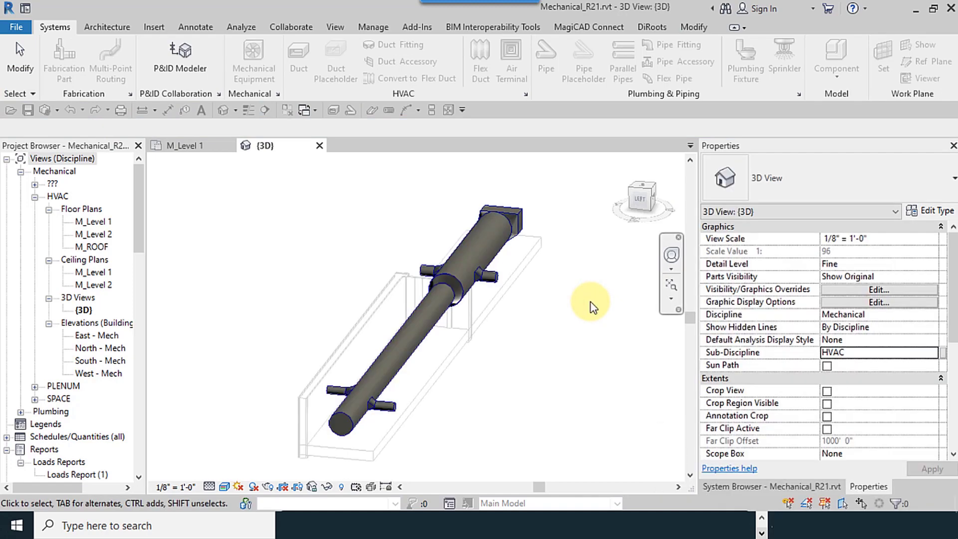
scroll(347, 345, "up", 3)
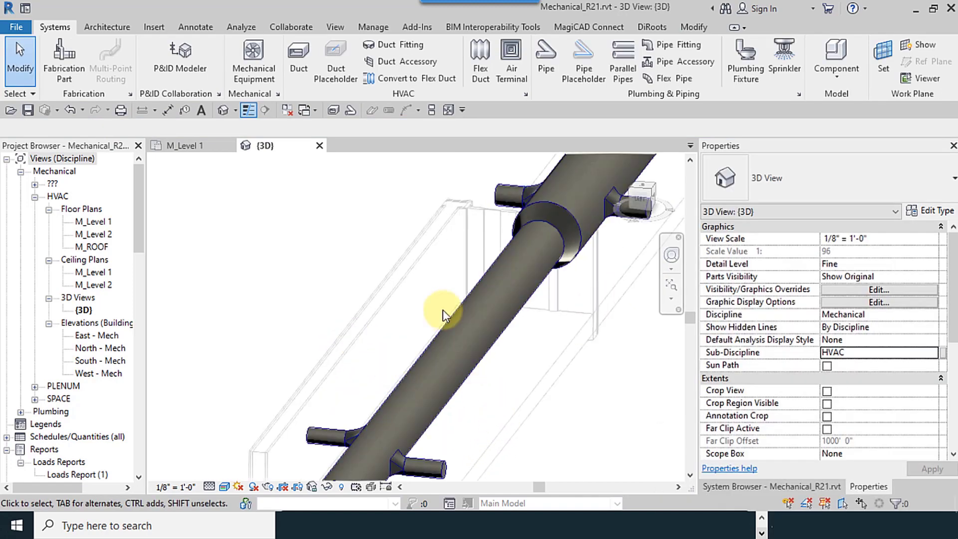
scroll(442, 310, "down", 4)
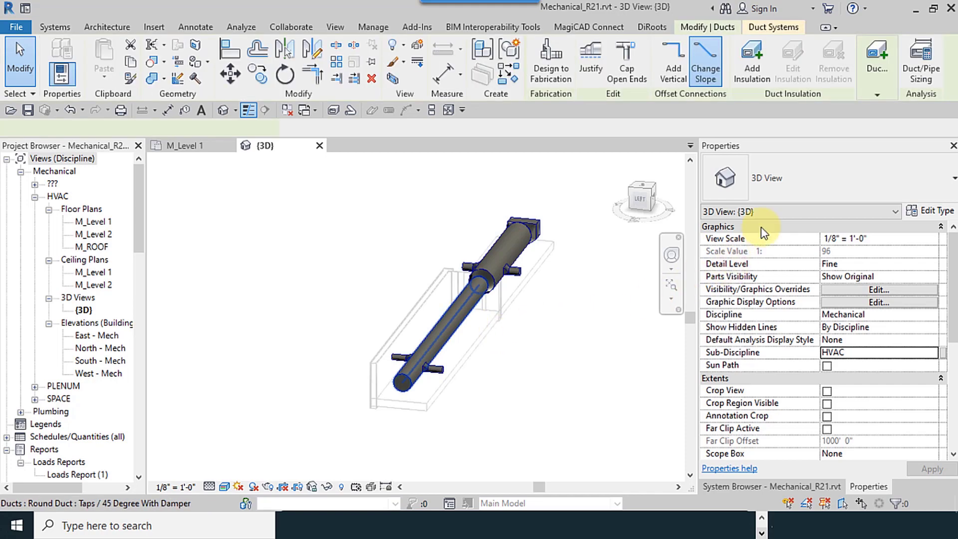
- Change only the 14" round duct's type to Rectangular Duct Mitered Elbows / 45 Degree Taps
left_click(811, 178)
scroll(803, 253, "up", 6)
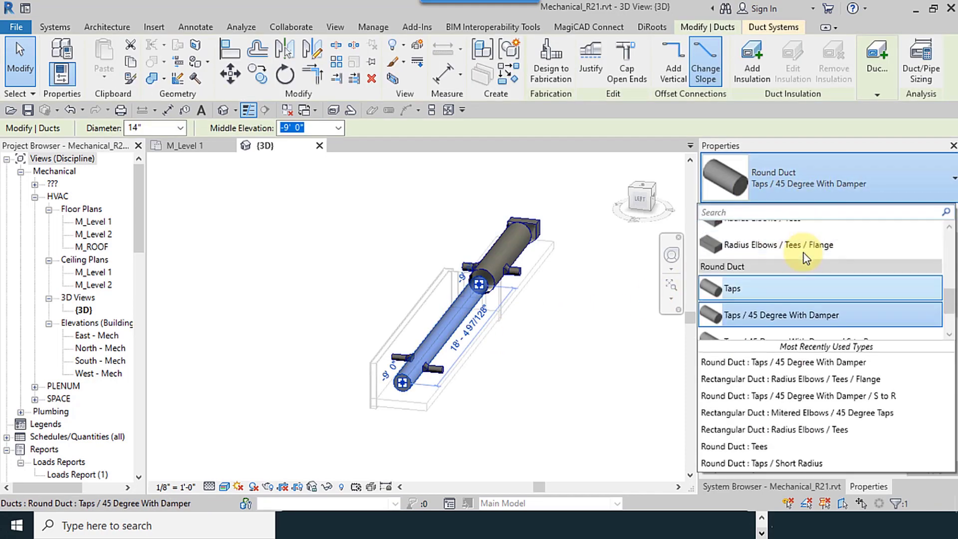
left_click(475, 315)
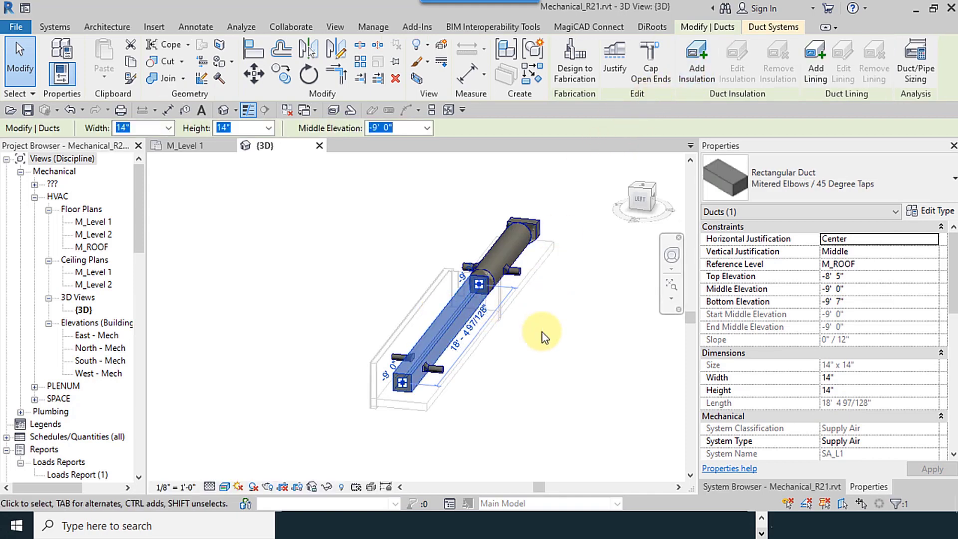
- Undo the duct type changes and close the 3D view to return to the M_Level 1 plan
left_click(71, 111)
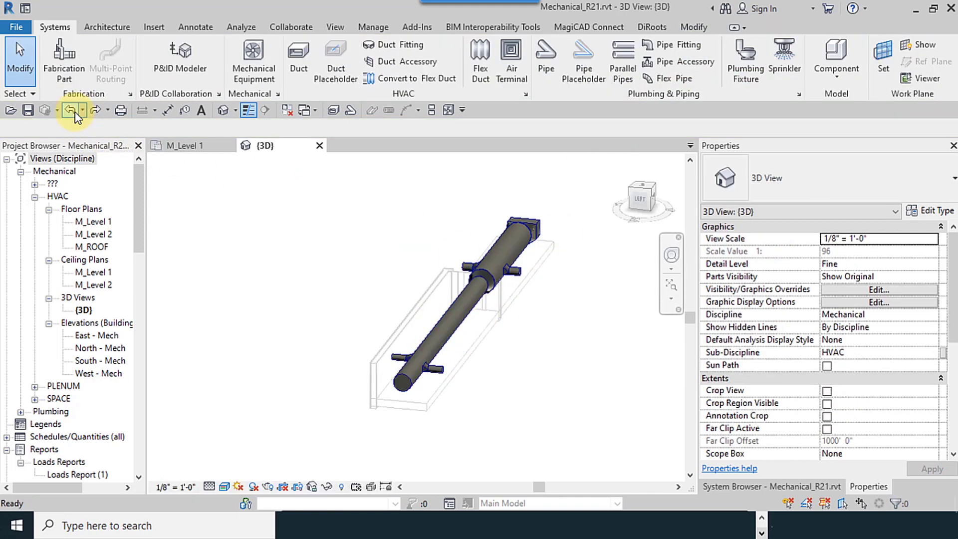
left_click(319, 145)
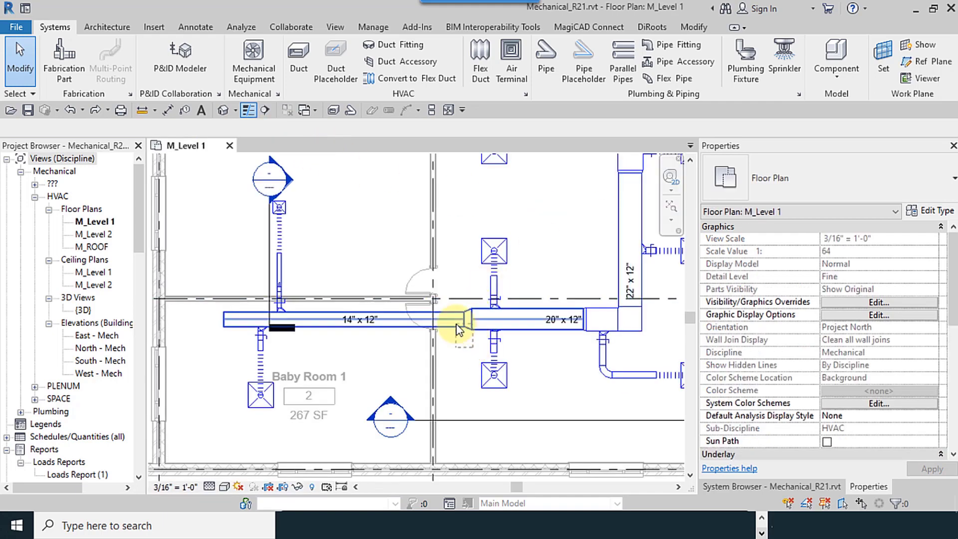
- Select the rectangular duct run in plan and view the description of the Reapply Type command
left_click(549, 331)
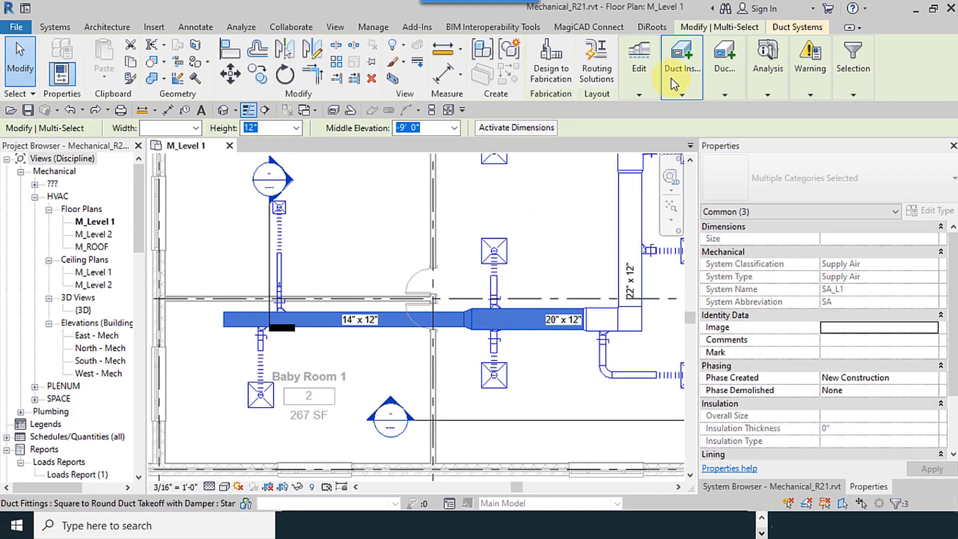
left_click(652, 85)
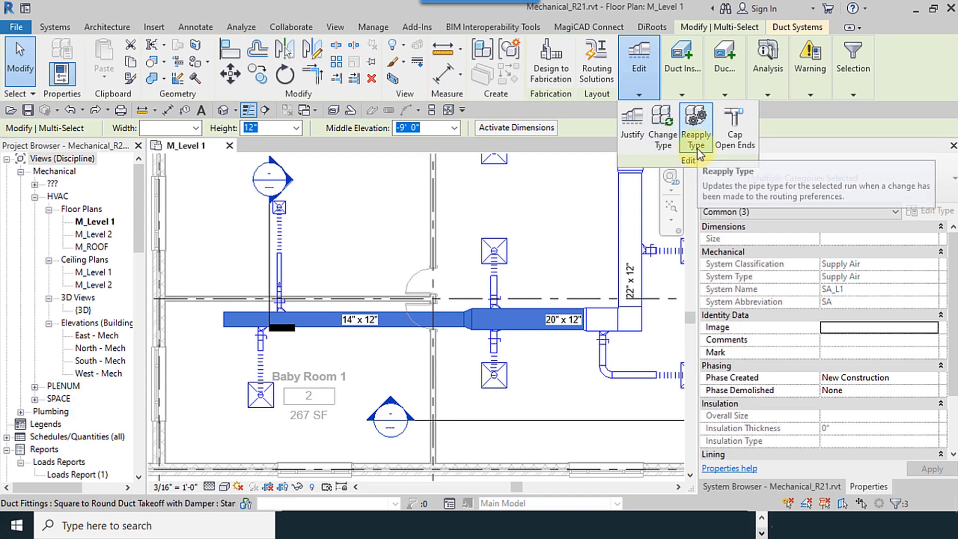
left_click(532, 363)
- Examine the Round Elbow types 1 D, 1.5 D and 2 D offered for the 6" branch elbow below the main duct
scroll(535, 363, "up", 1)
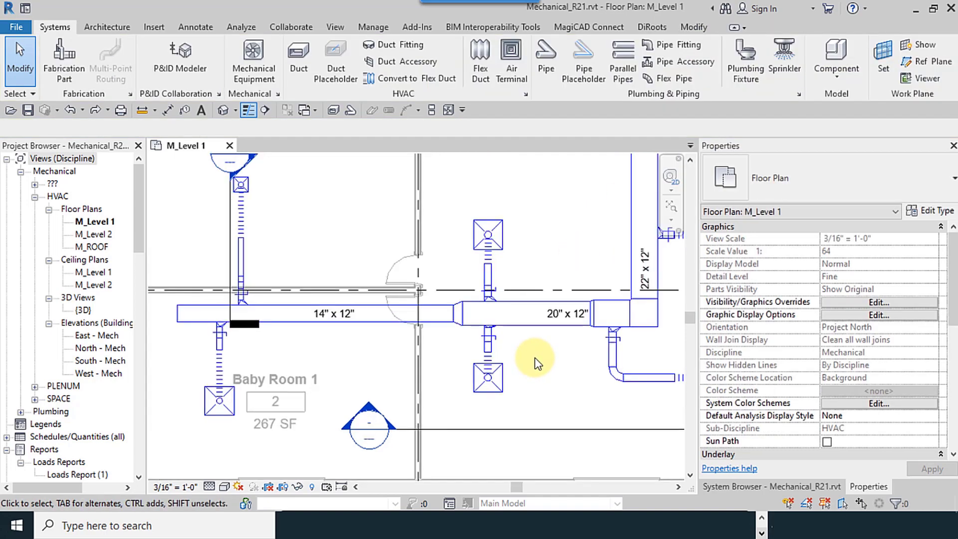
scroll(535, 360, "up", 1)
middle_click_drag(535, 360, 433, 352)
scroll(444, 321, "up", 1)
scroll(439, 299, "up", 1)
middle_click_drag(438, 298, 326, 260)
scroll(456, 340, "up", 4)
middle_click_drag(468, 274, 531, 313)
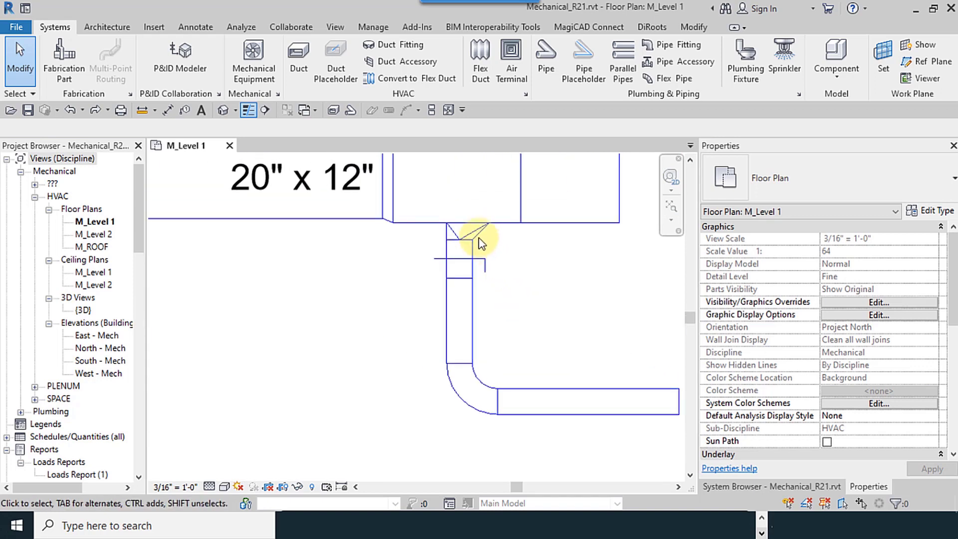
scroll(535, 370, "up", 1)
middle_click_drag(533, 369, 582, 323)
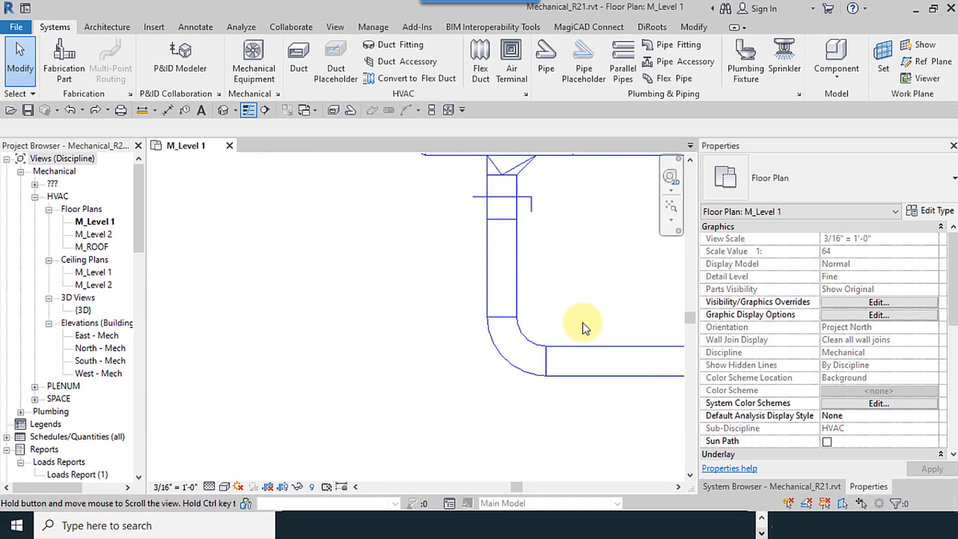
left_click(527, 352)
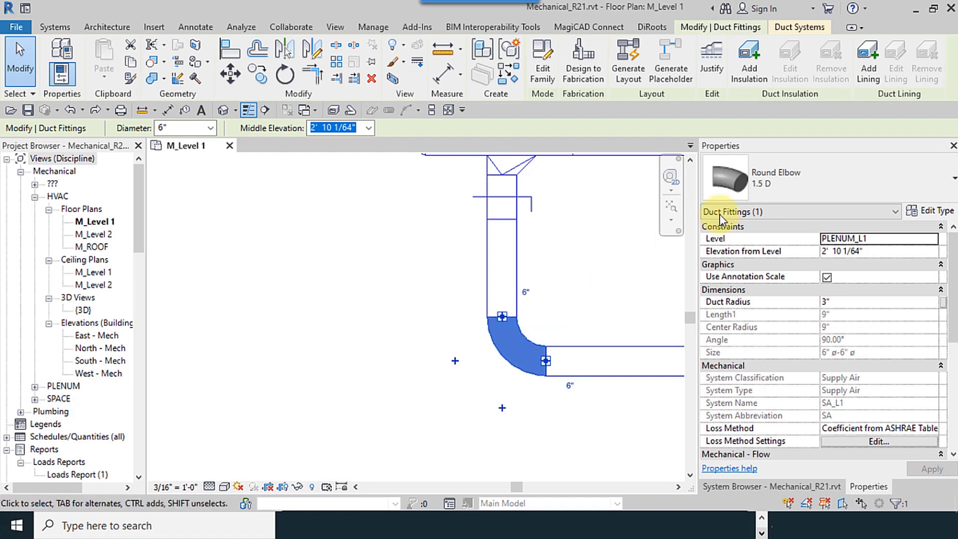
left_click(799, 181)
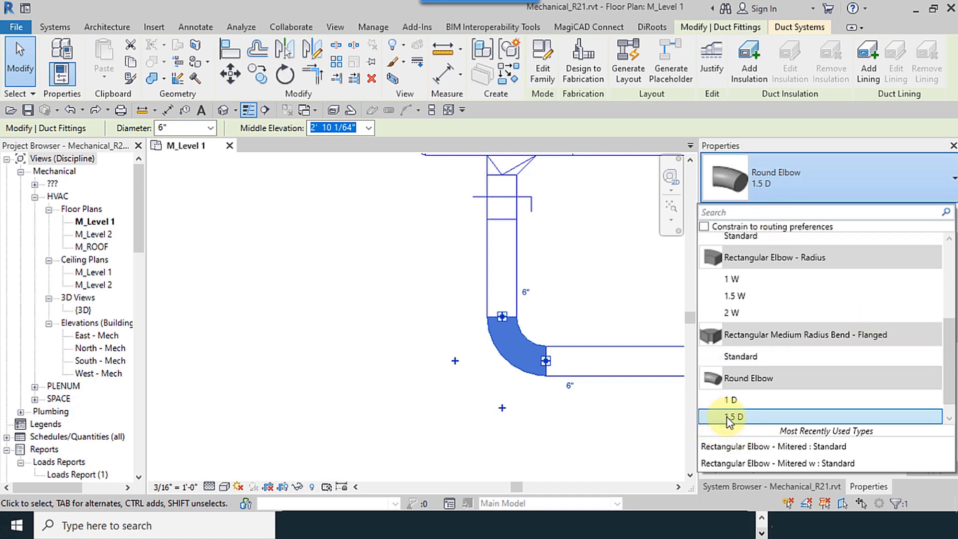
left_click_drag(949, 368, 949, 386)
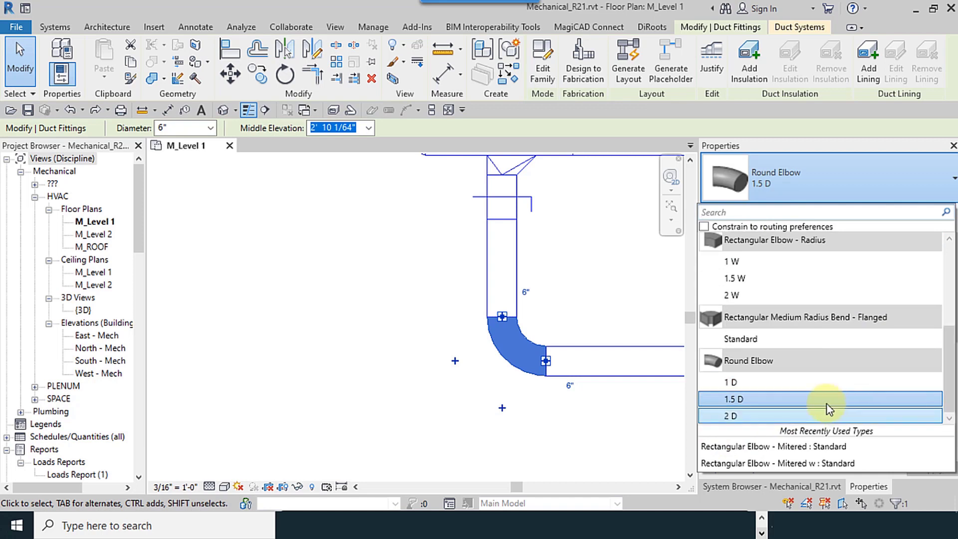
mouse_move(754, 406)
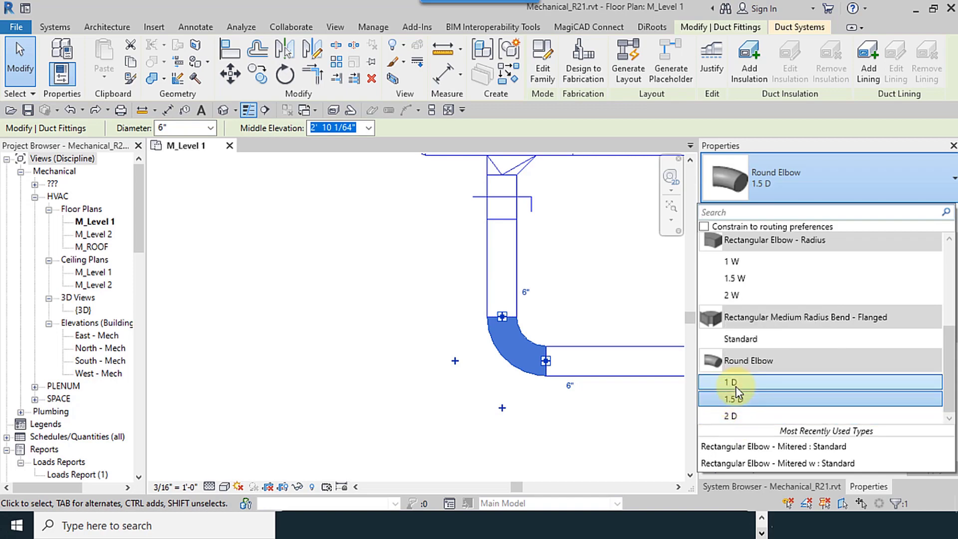
left_click(581, 417)
left_click(533, 418)
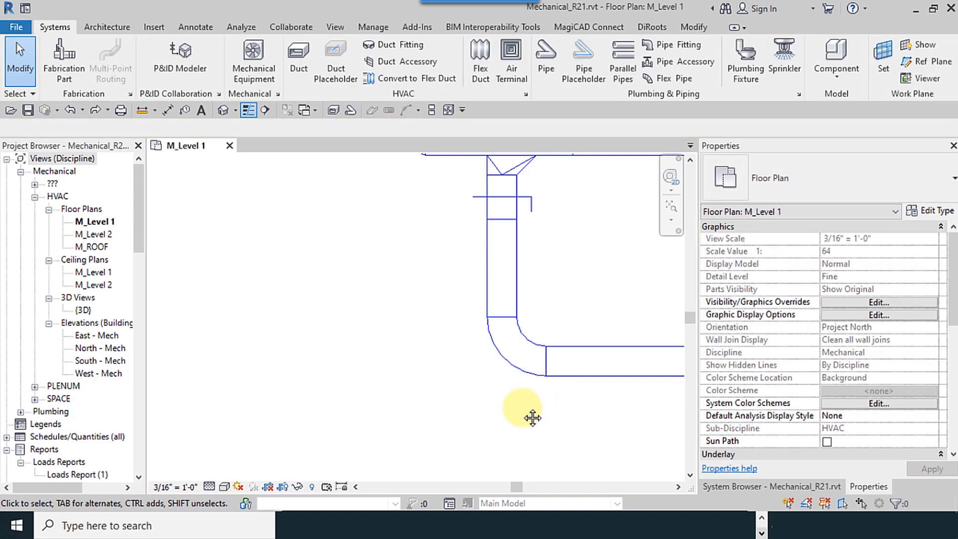
- Draw a similar 6" round duct from the horizontal branch duct's midpoint, running down, left, up to the branch's height and left again
scroll(447, 397, "down", 4)
scroll(464, 379, "up", 2)
left_click(469, 378)
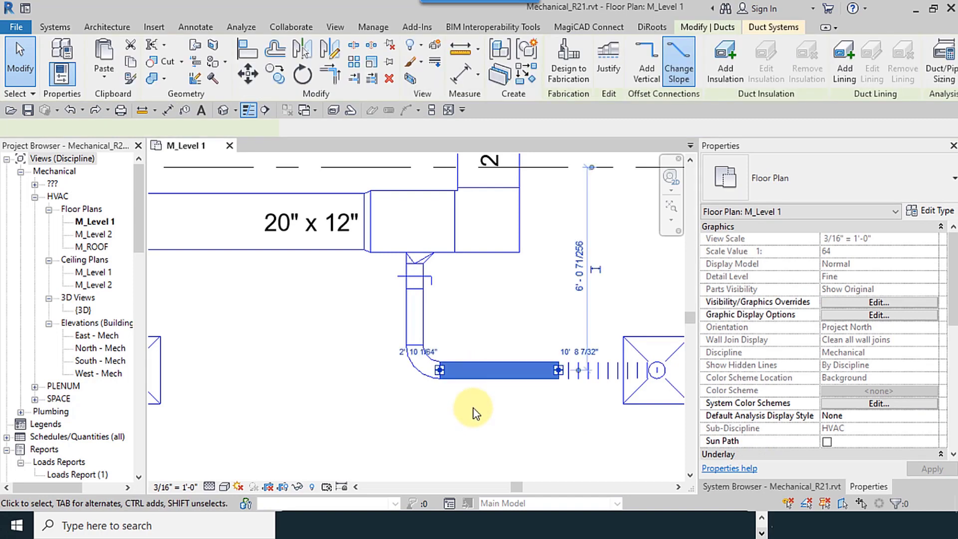
middle_click_drag(475, 406, 525, 339)
key("c")
key("s")
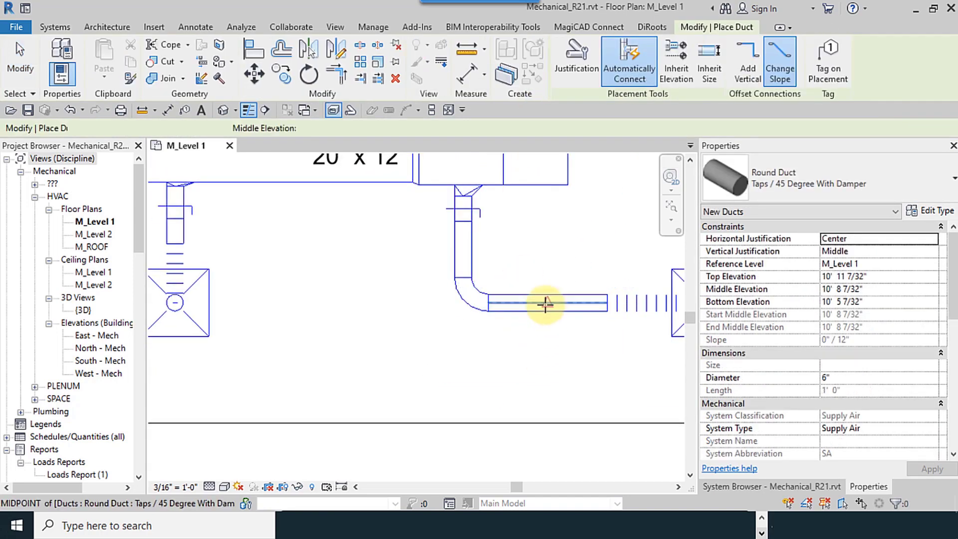
left_click(547, 303)
left_click(456, 392)
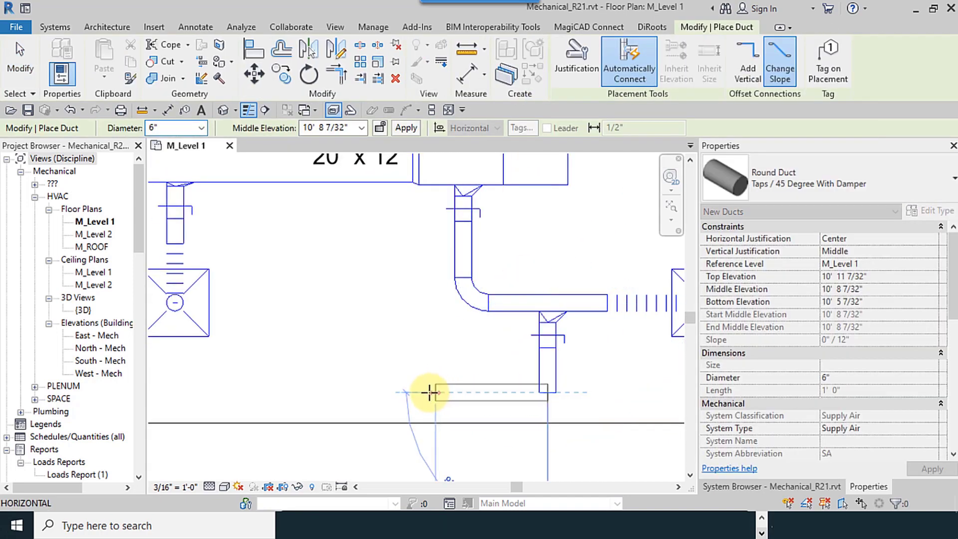
left_click(430, 392)
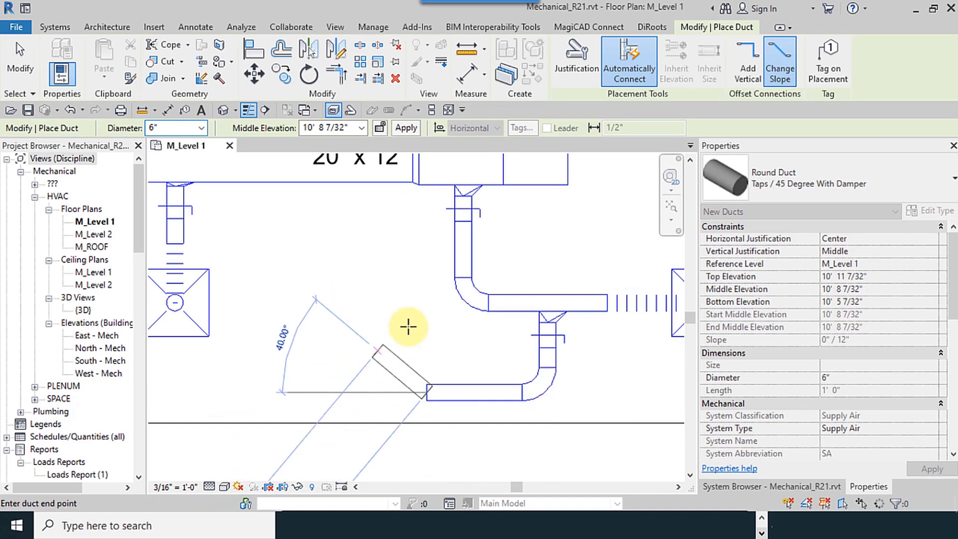
left_click(427, 302)
left_click(343, 302)
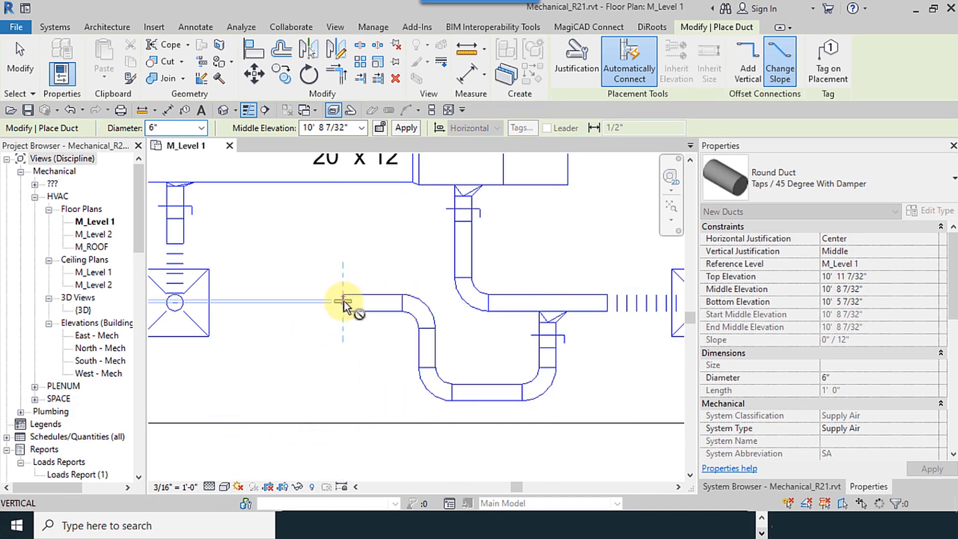
left_click(20, 58)
- Change the elbow in the routing preferences of the Taps / 45 Degree With Damper round duct type to Round Elbow: 1 D
middle_click_drag(397, 345, 374, 300)
scroll(465, 323, "up", 2)
scroll(465, 349, "up", 1)
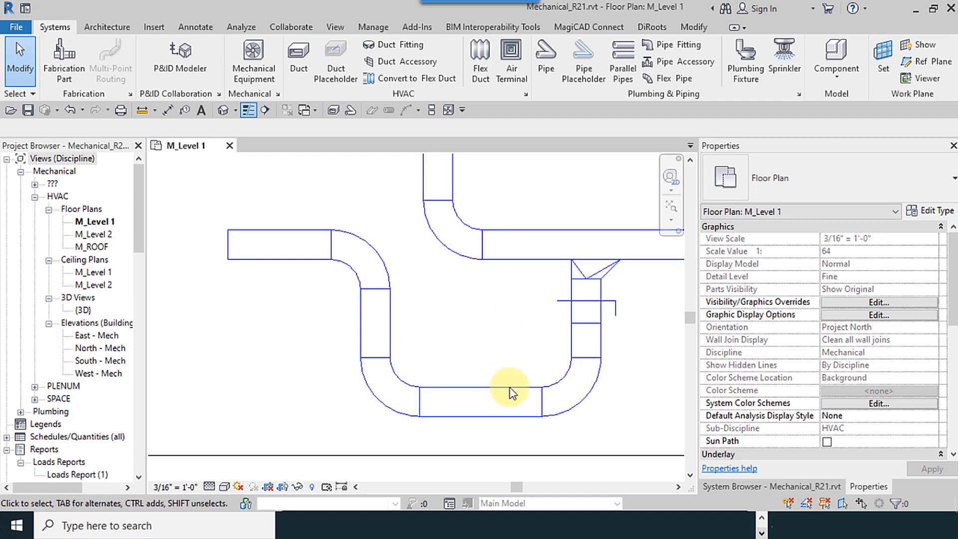
left_click(937, 210)
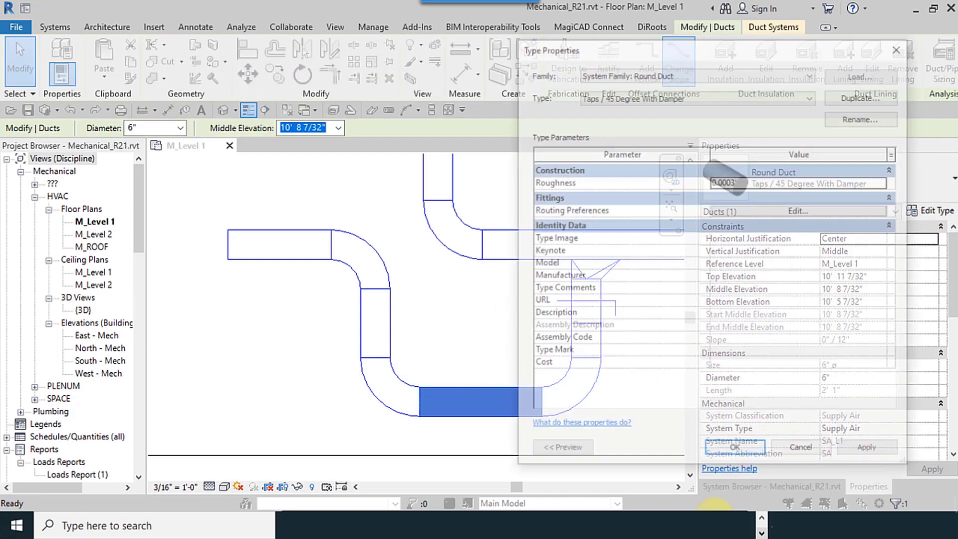
left_click(781, 211)
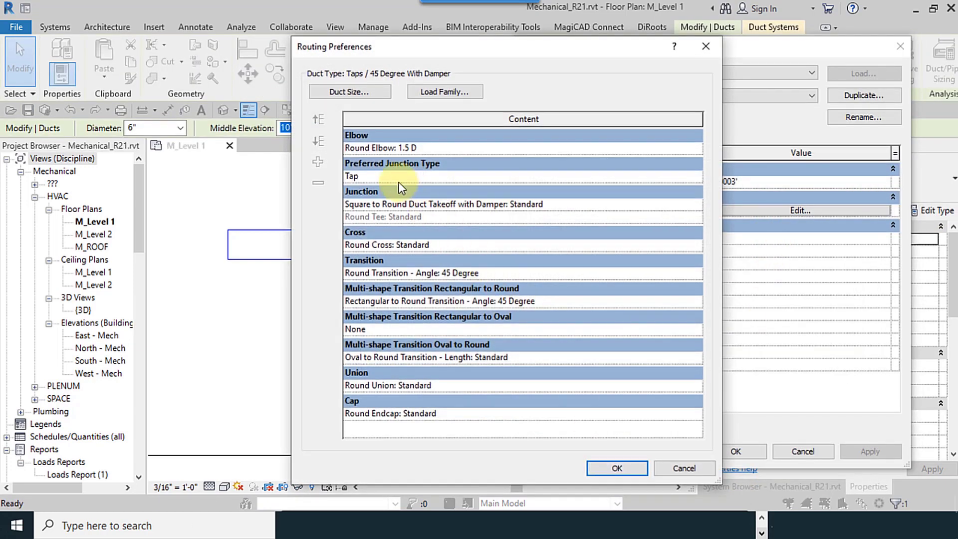
left_click(697, 148)
left_click(695, 148)
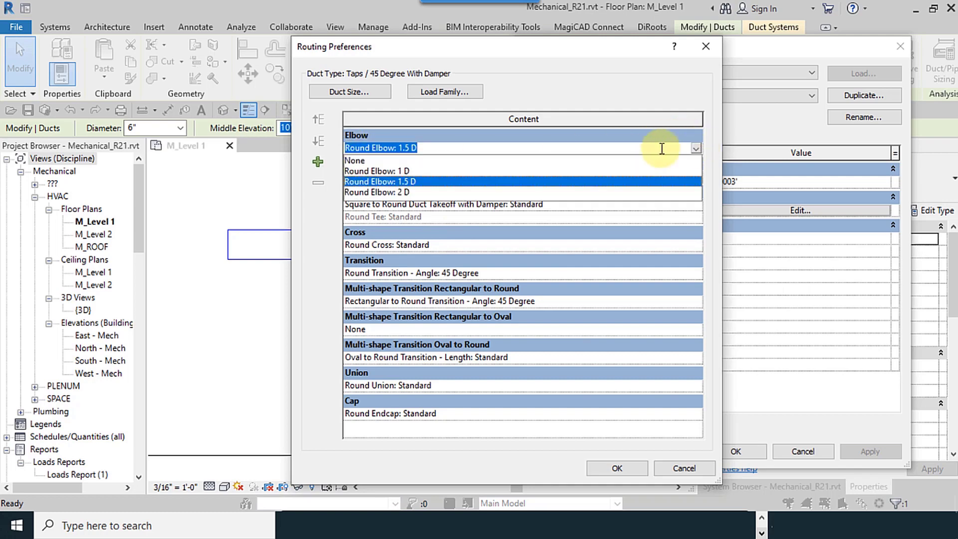
left_click(401, 171)
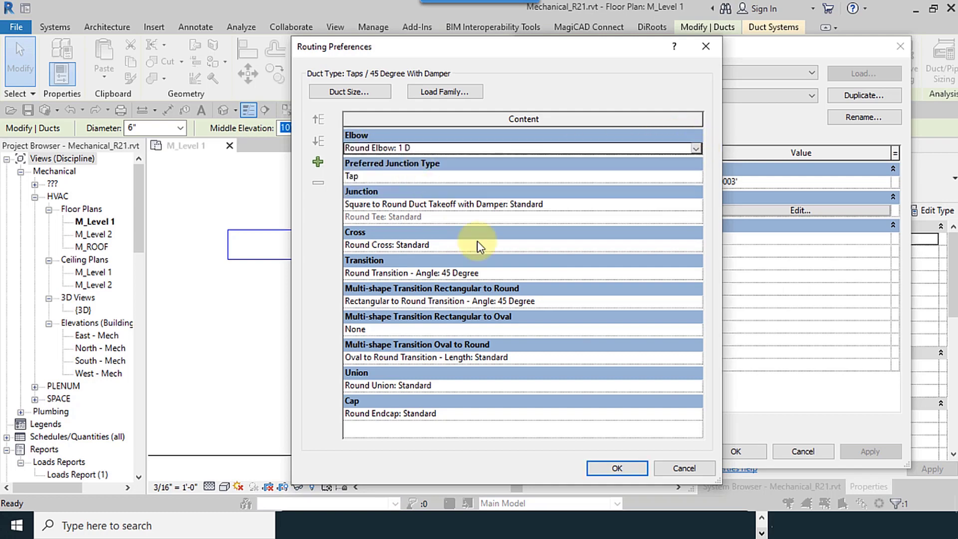
left_click(617, 468)
key("Return")
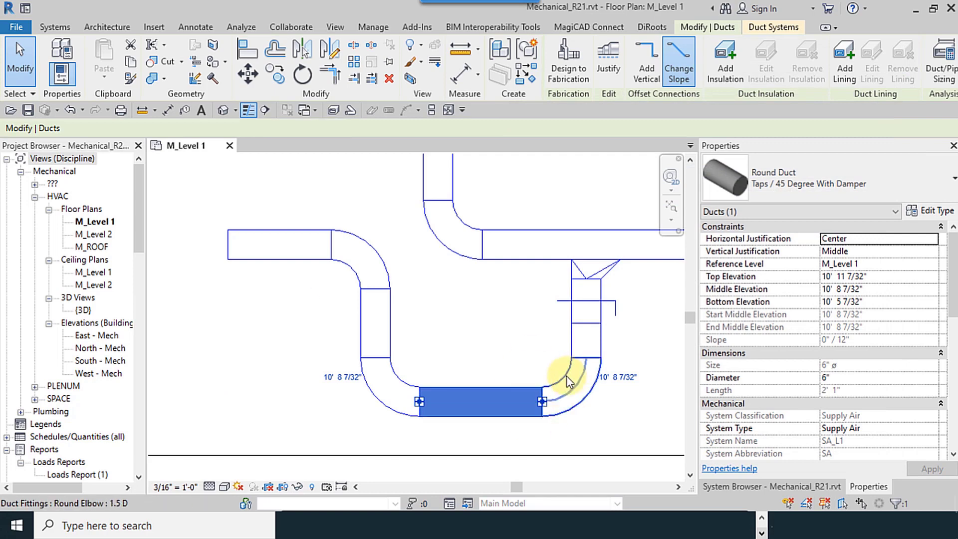
- Reapply the type to the 6" branch and its looping round duct run, keeping both Duct Fittings and Ducts in the selection filter
scroll(456, 323, "down", 3)
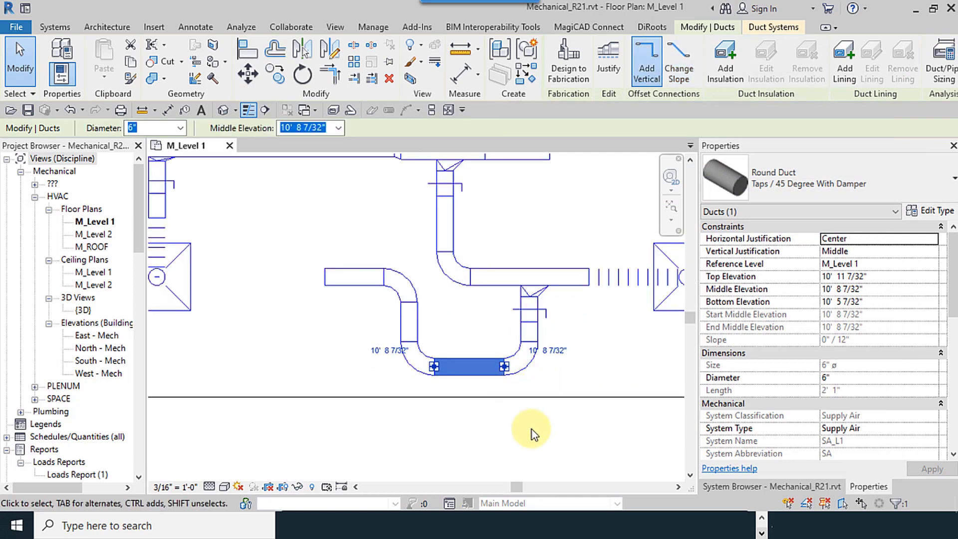
left_click(544, 385)
left_click_drag(538, 382, 368, 226)
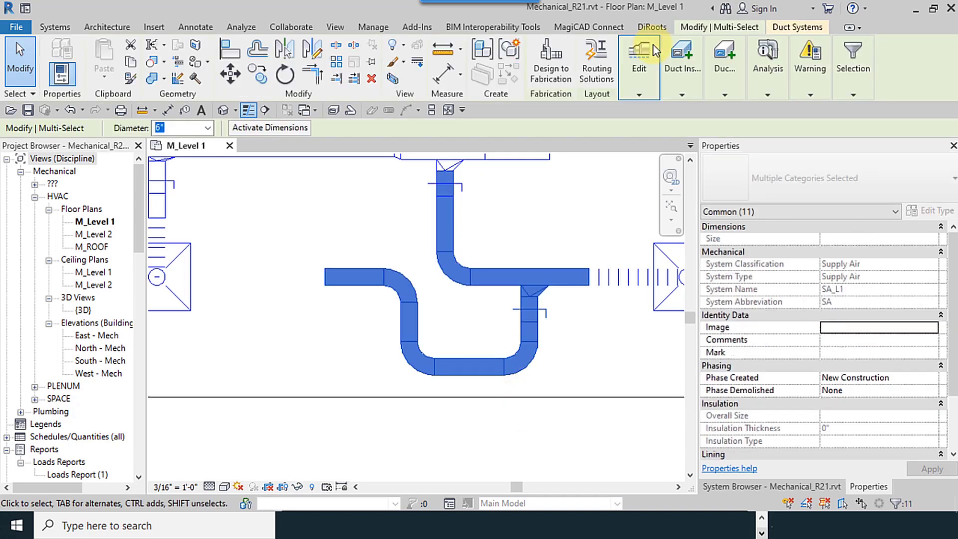
left_click(632, 71)
left_click(871, 84)
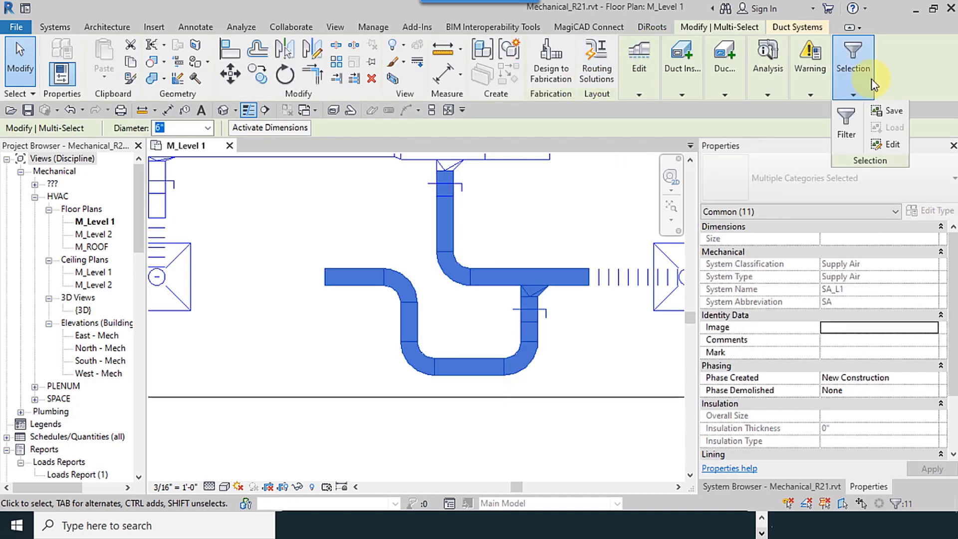
left_click(846, 121)
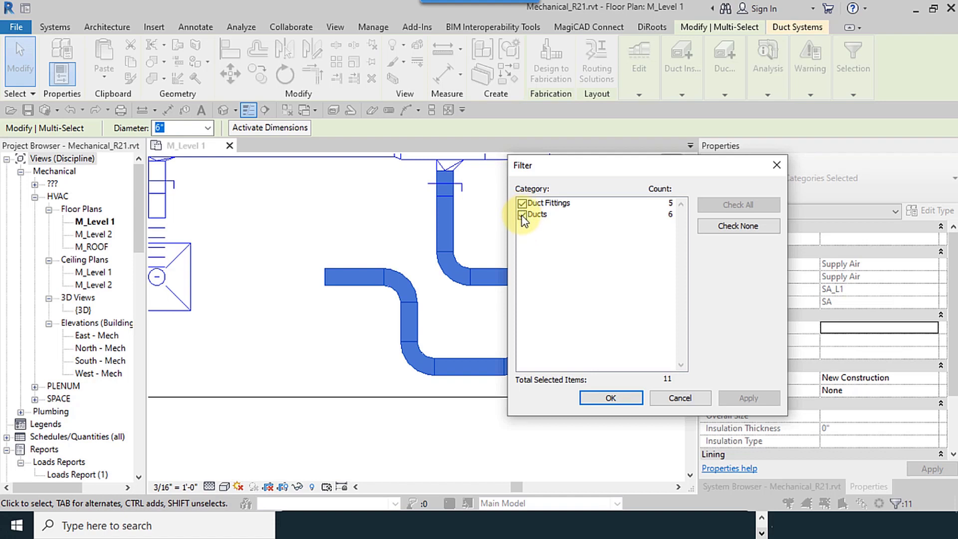
left_click(631, 401)
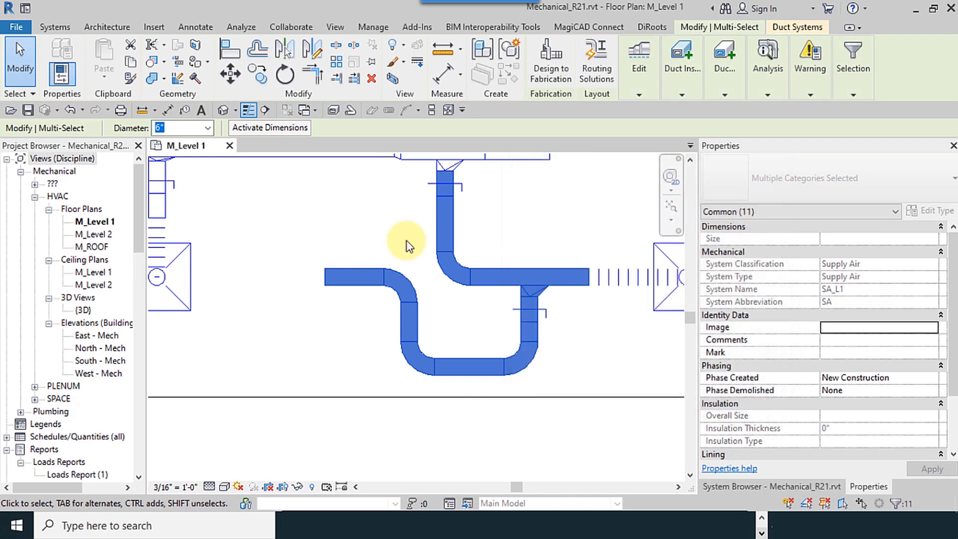
mouse_move(639, 75)
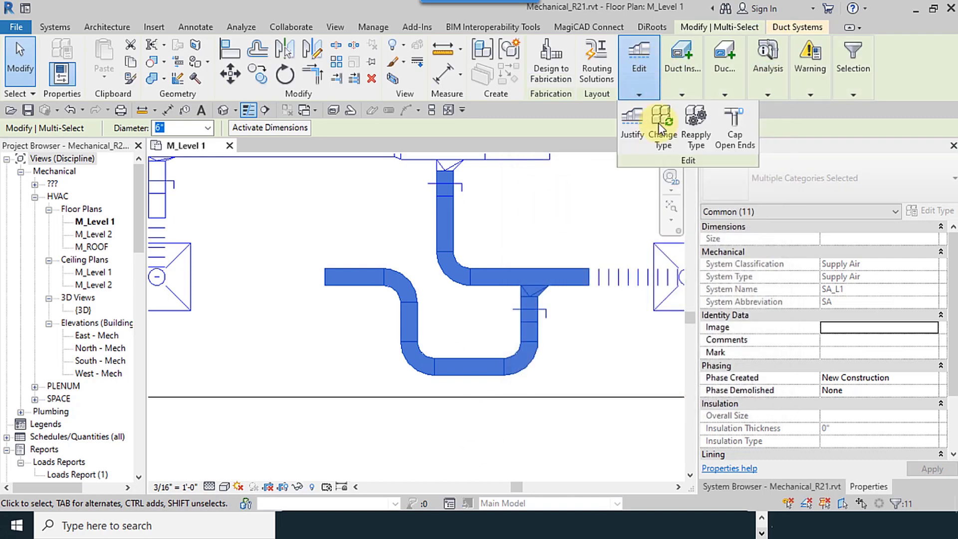
left_click(694, 147)
left_click(590, 351)
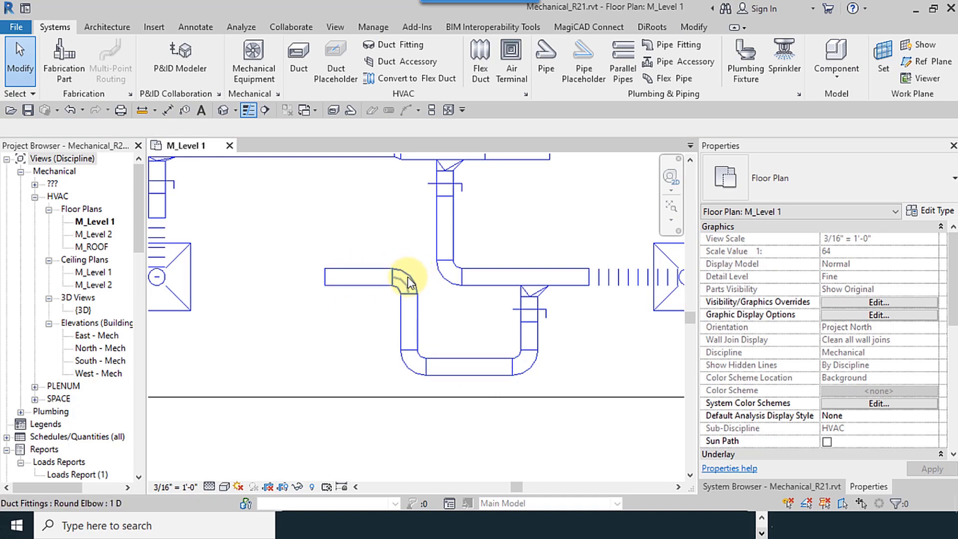
- Examine the elbow types in the round duct run and at the corner between the 20" x 12" and 22" x 12" main ducts
scroll(408, 281, "up", 3)
scroll(449, 235, "down", 2)
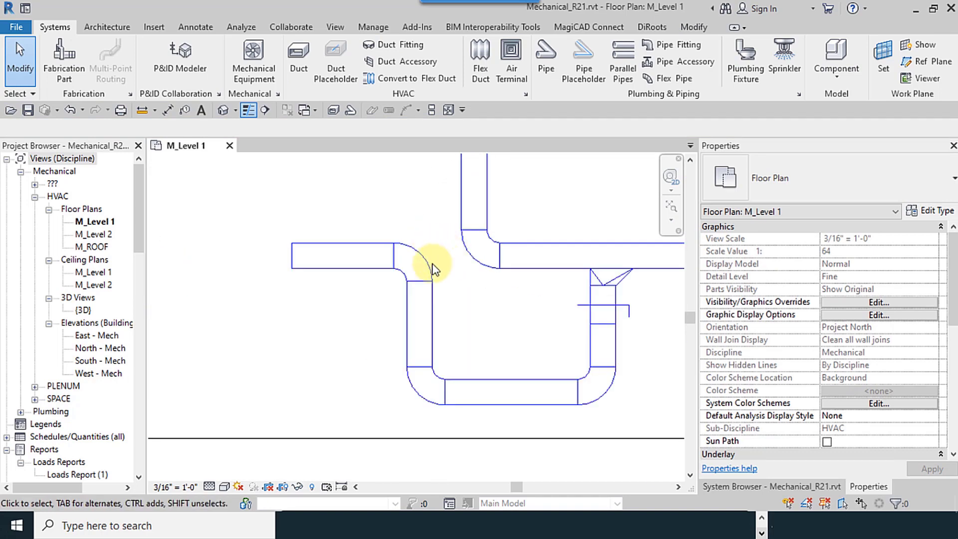
left_click(432, 270)
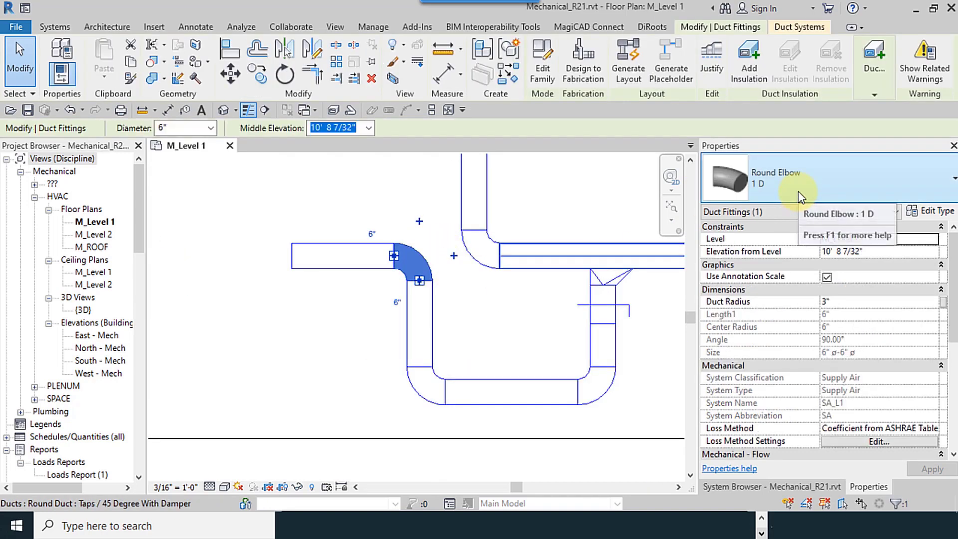
left_click(611, 384)
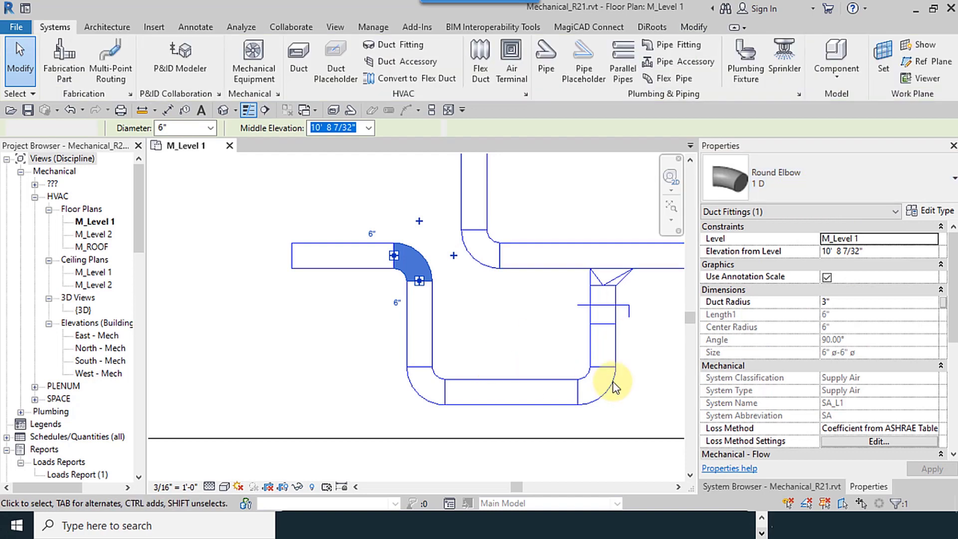
left_click(492, 331)
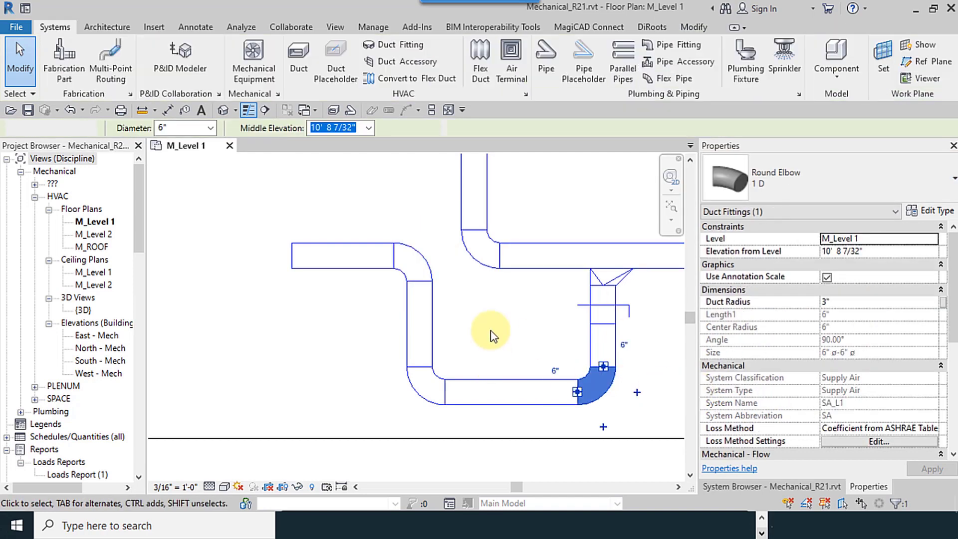
scroll(484, 331, "down", 3)
middle_click_drag(483, 332, 537, 368)
scroll(521, 325, "up", 1)
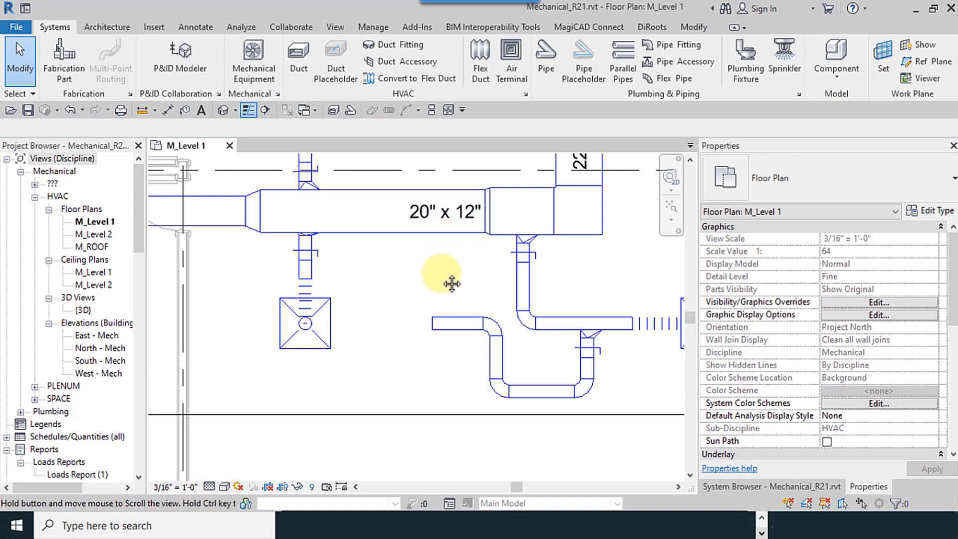
middle_click_drag(451, 280, 503, 366)
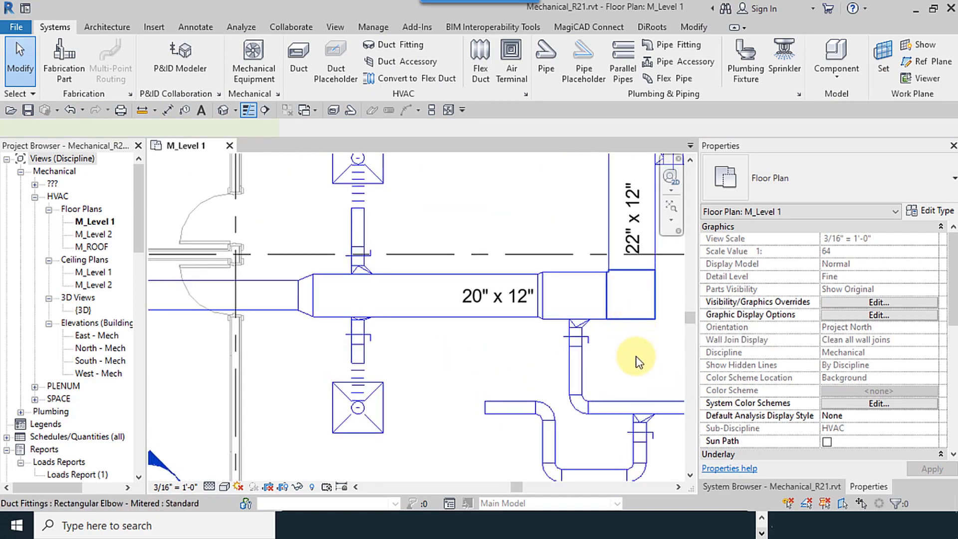
left_click(633, 320)
left_click(619, 385)
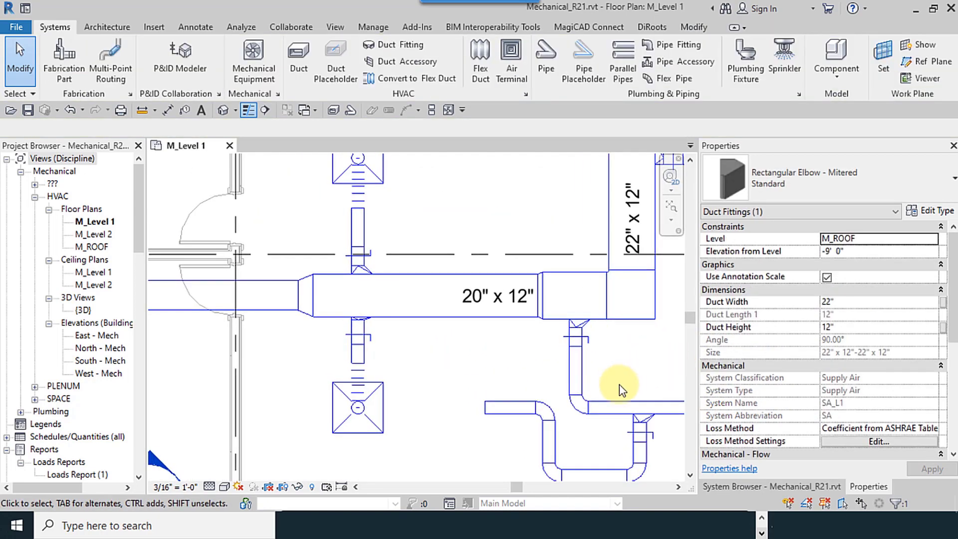
middle_click_drag(618, 385, 561, 333)
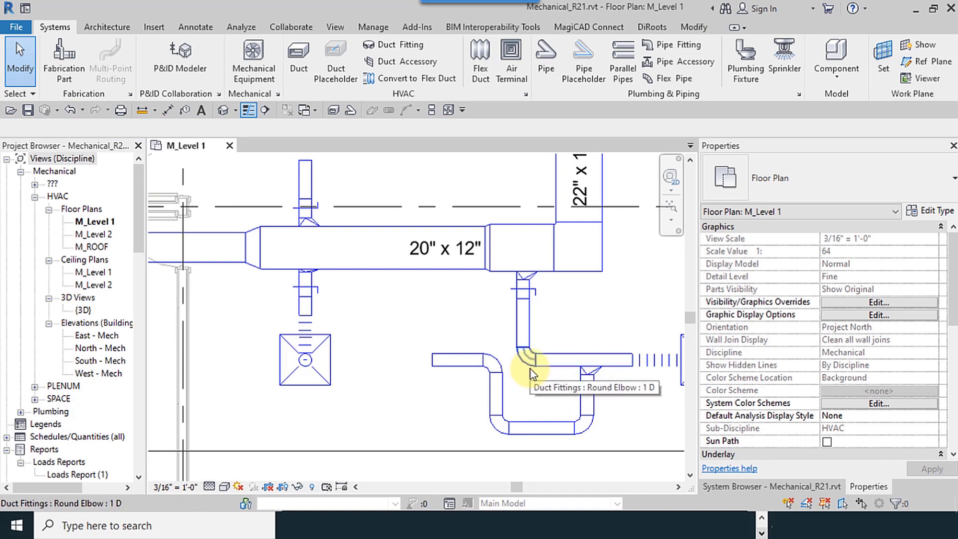
- Start adding insulation to most of the 6" round duct run, using a new insulation type TEST duplicated from Duct Wrap
left_click_drag(551, 443, 451, 323)
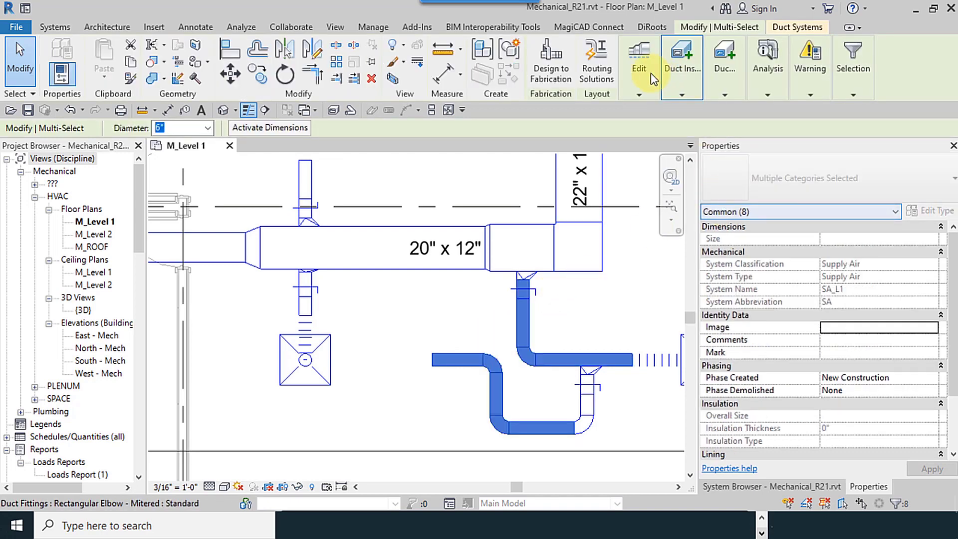
left_click(651, 73)
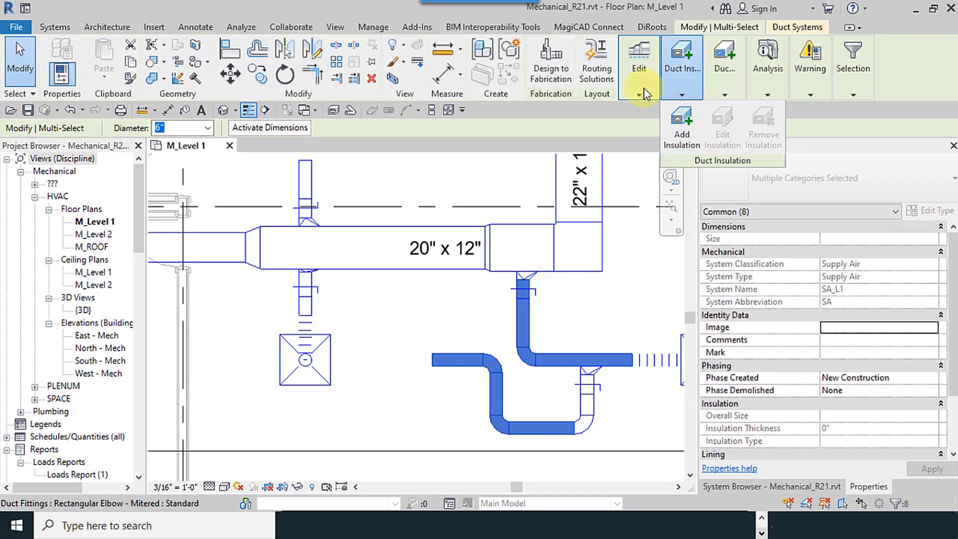
mouse_move(642, 71)
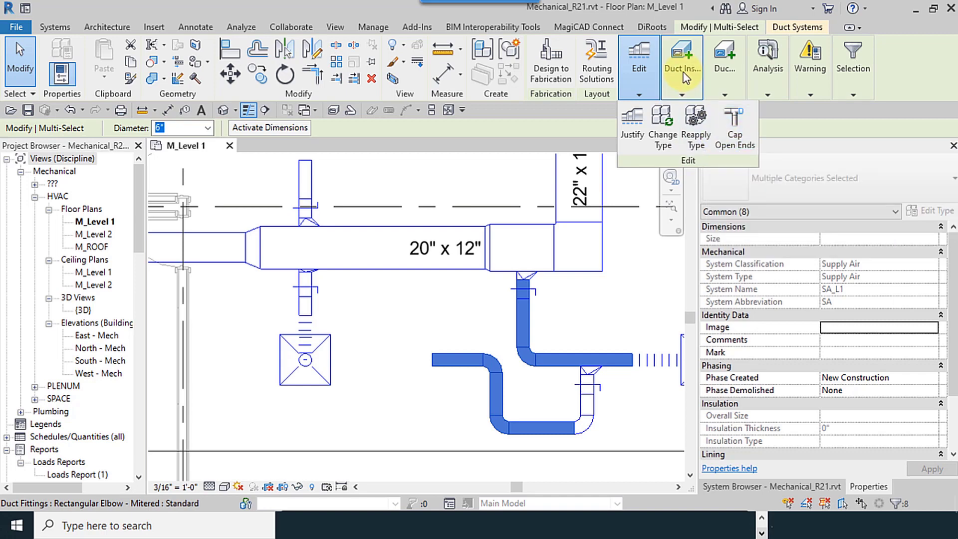
mouse_move(687, 89)
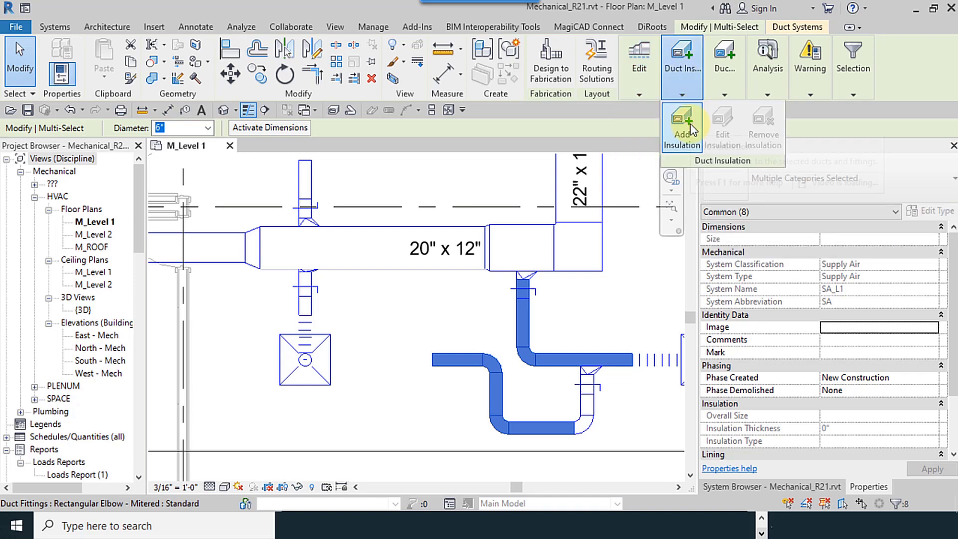
left_click(687, 120)
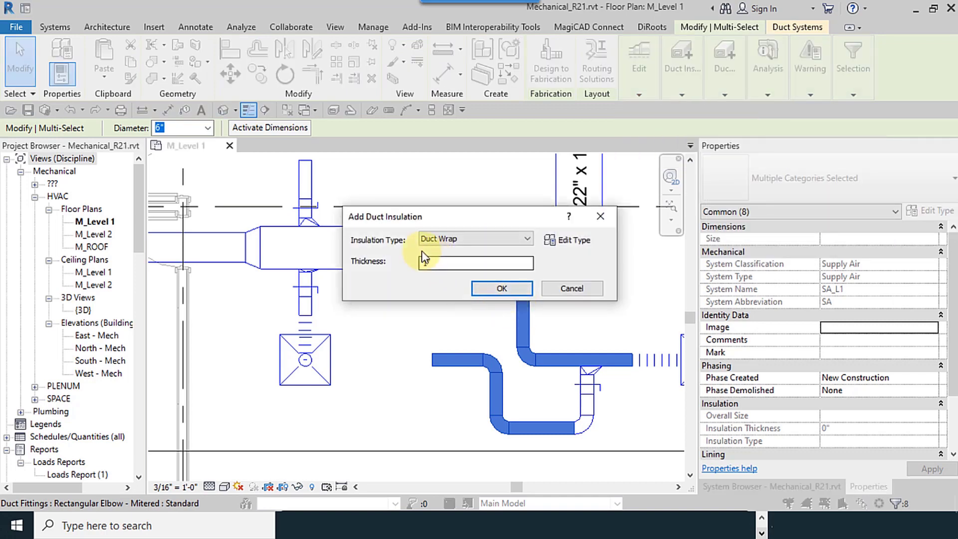
left_click(458, 237)
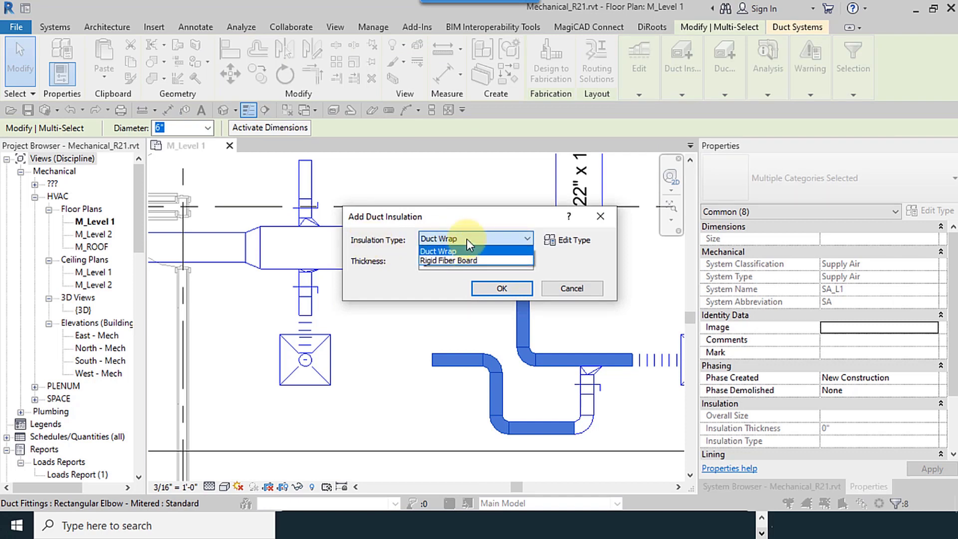
left_click(466, 238)
left_click(569, 239)
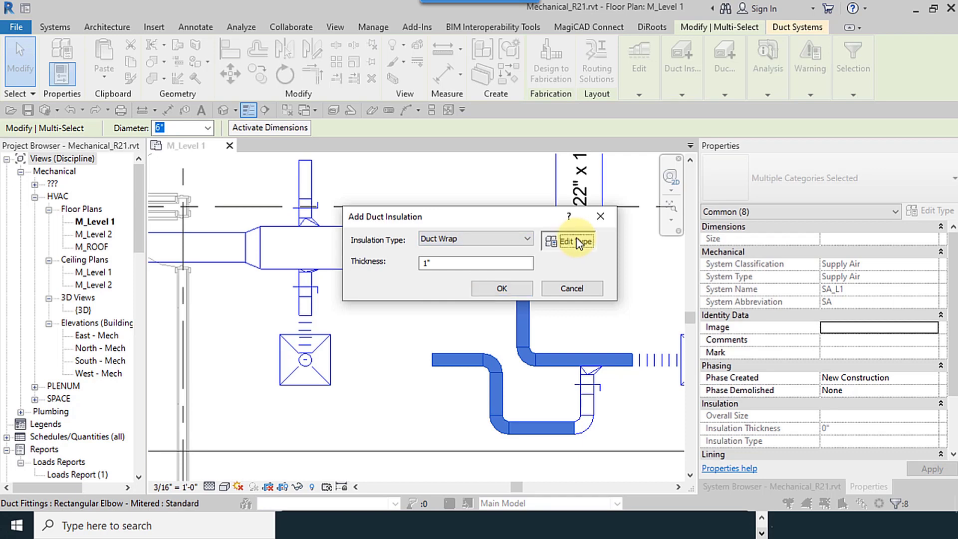
left_click(861, 95)
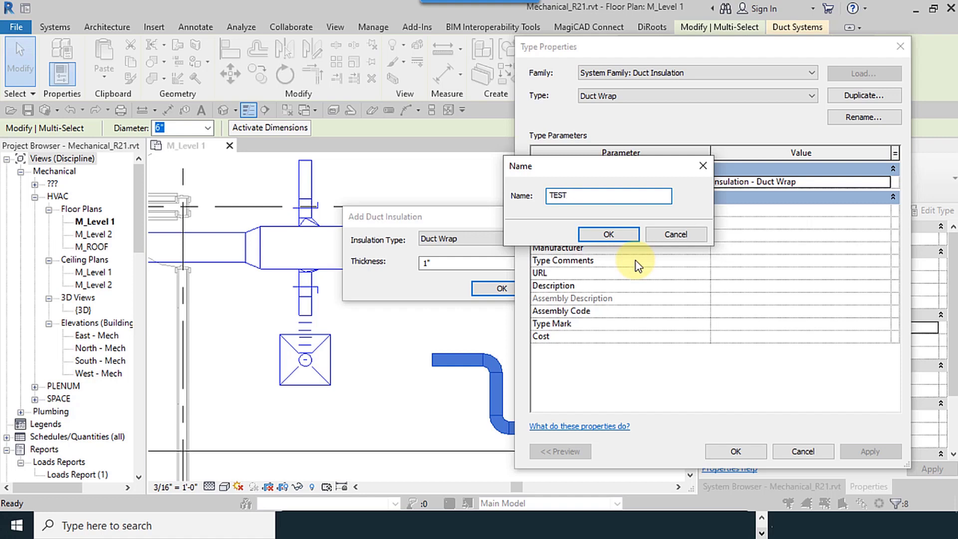
left_click(608, 235)
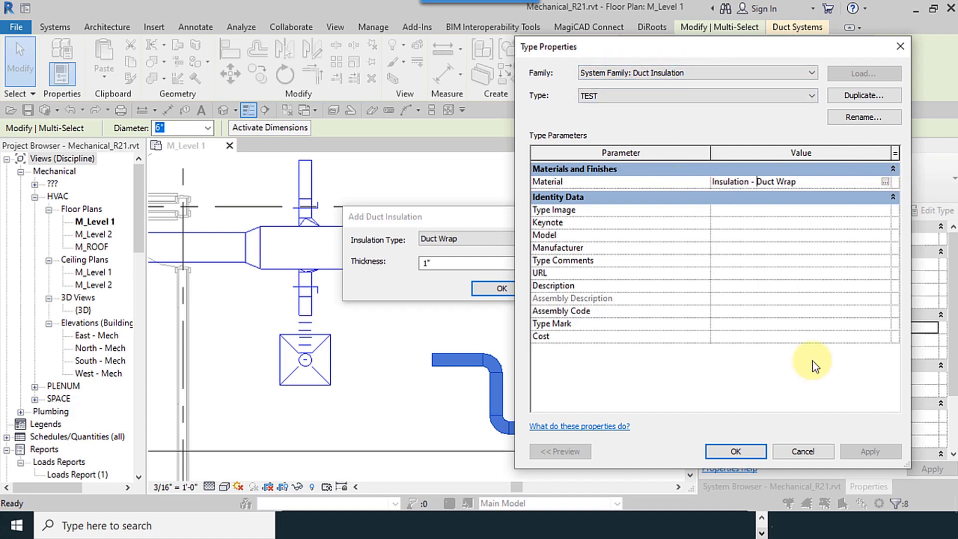
left_click(736, 452)
- Set the TEST insulation's thickness to 1/2 inch and apply it to the selected ducts and fittings
left_click(428, 263)
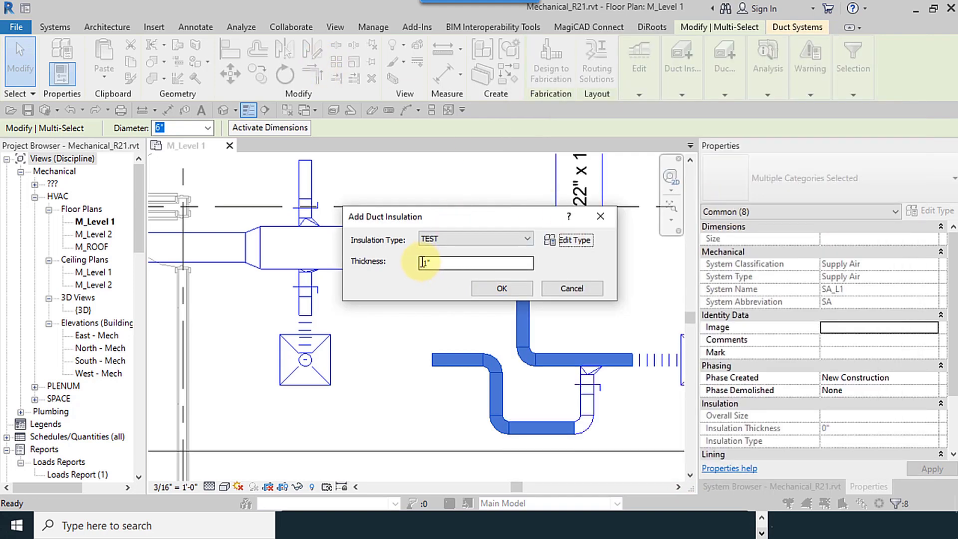
double_click(424, 263)
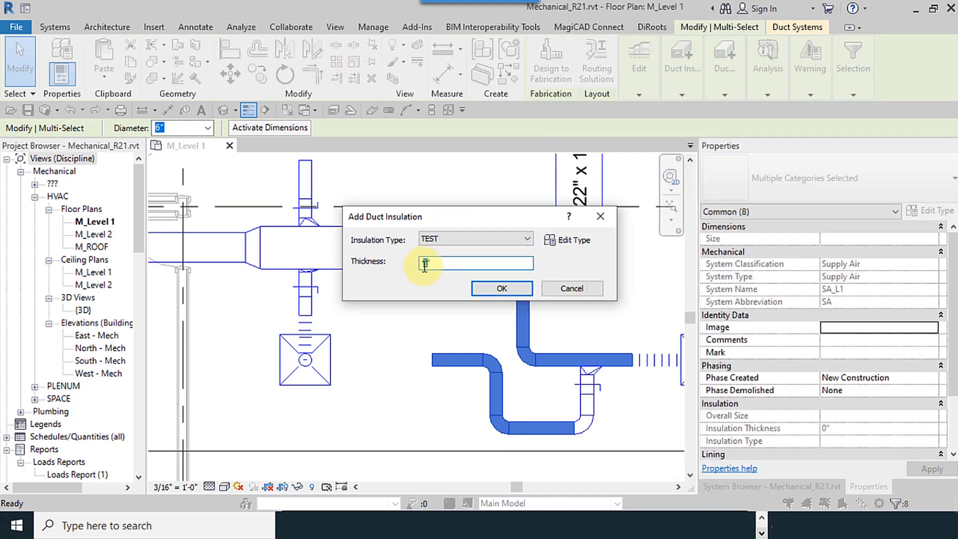
left_click_drag(456, 266, 400, 265)
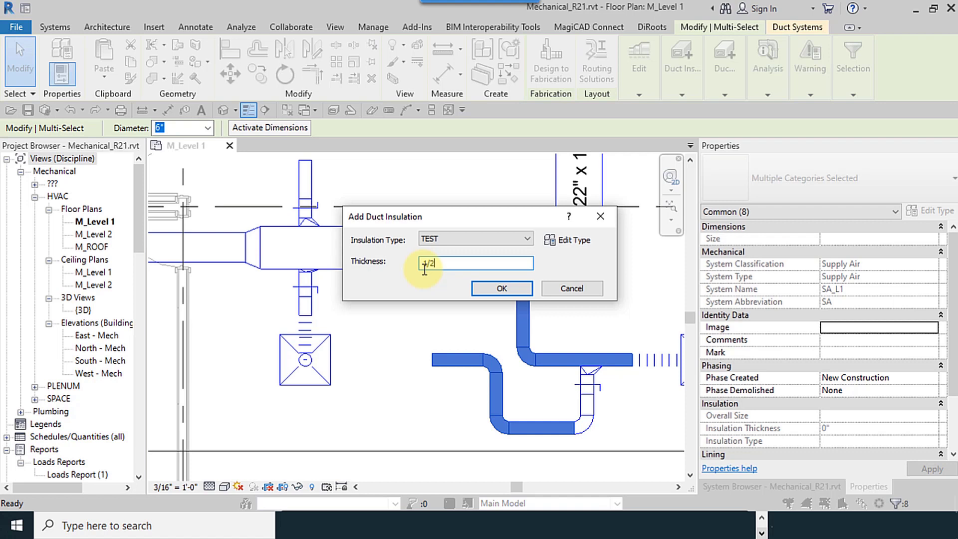
left_click(476, 239)
left_click(479, 243)
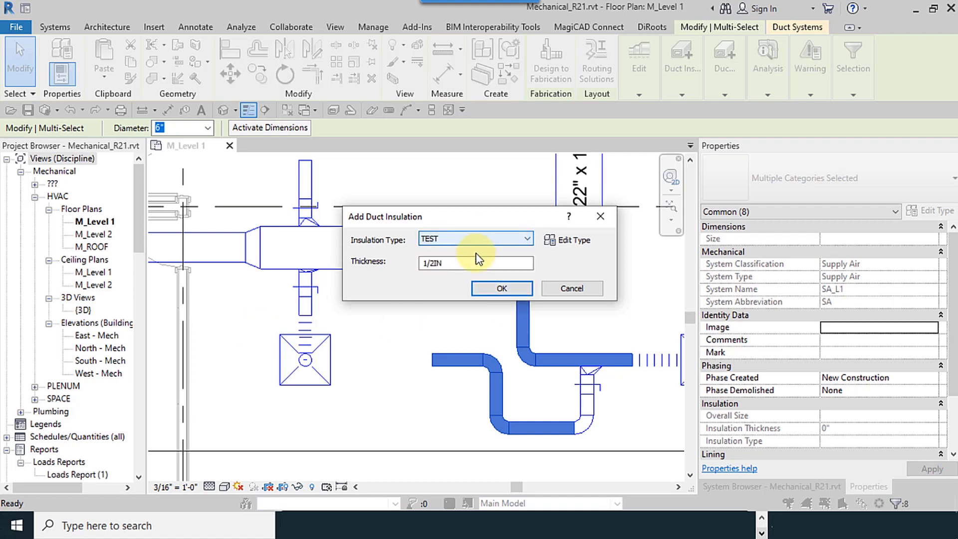
left_click(501, 288)
scroll(569, 449, "up", 6)
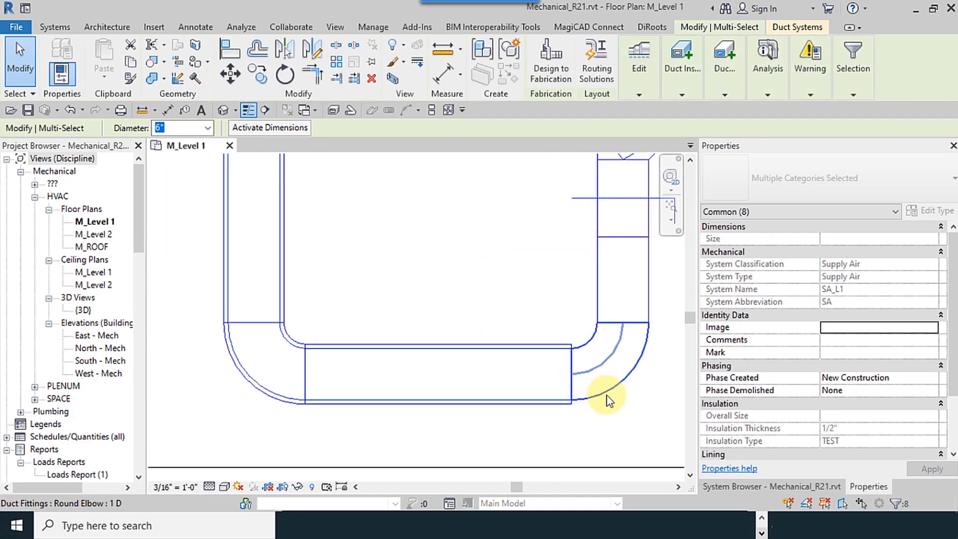
- Isolate the looping 6" round duct run and the adjoining main duct corner in a 3D view using a Selection Box
middle_click_drag(605, 391, 549, 449)
scroll(543, 347, "down", 3)
scroll(313, 260, "up", 2)
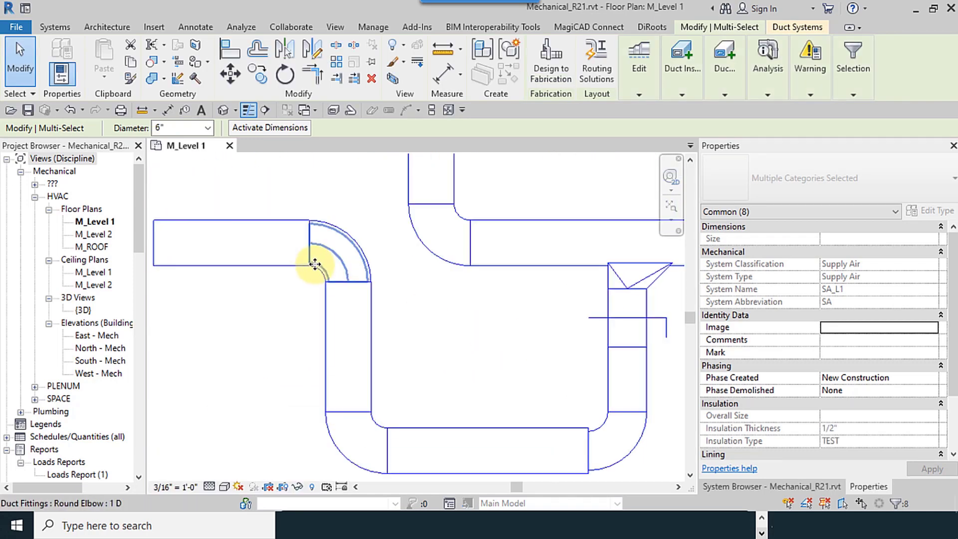
scroll(394, 224, "down", 5)
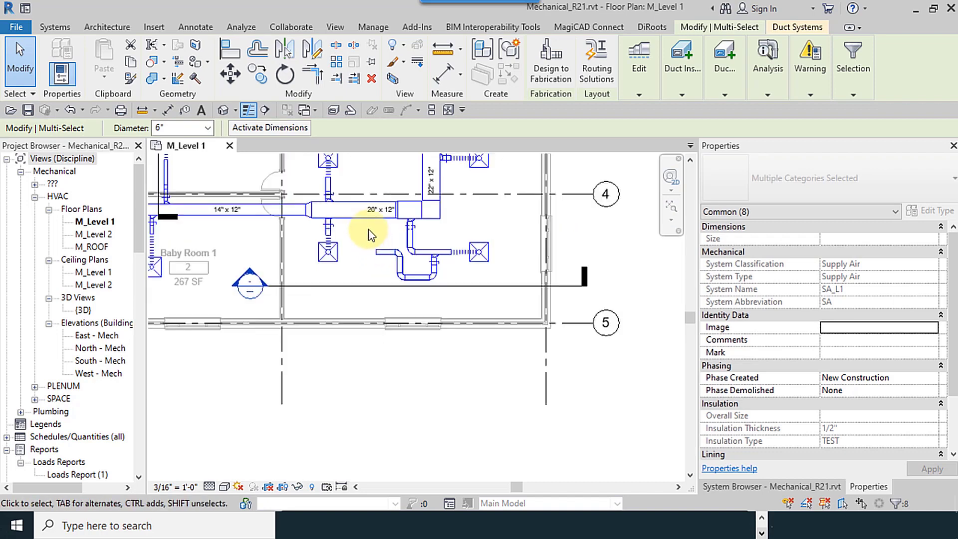
left_click(446, 308)
left_click_drag(444, 303, 455, 306)
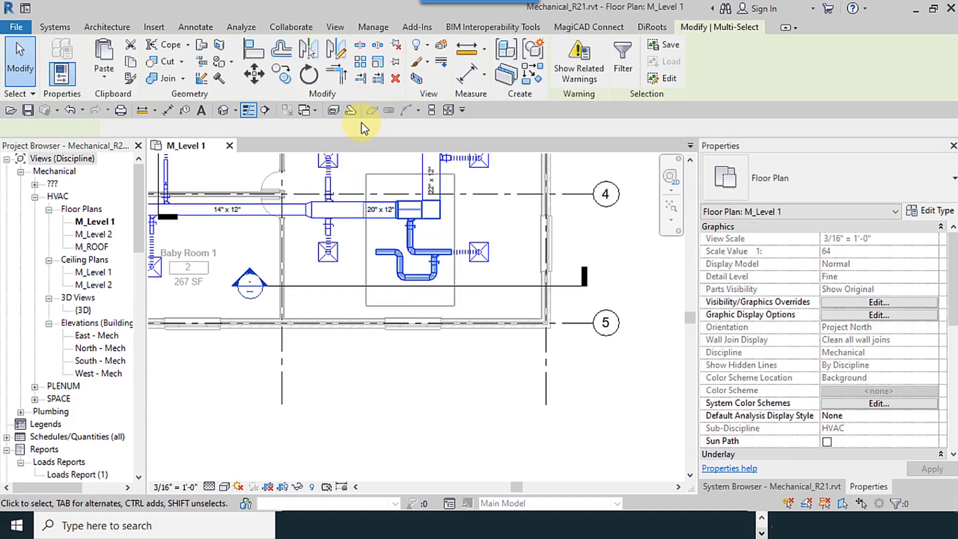
left_click(426, 80)
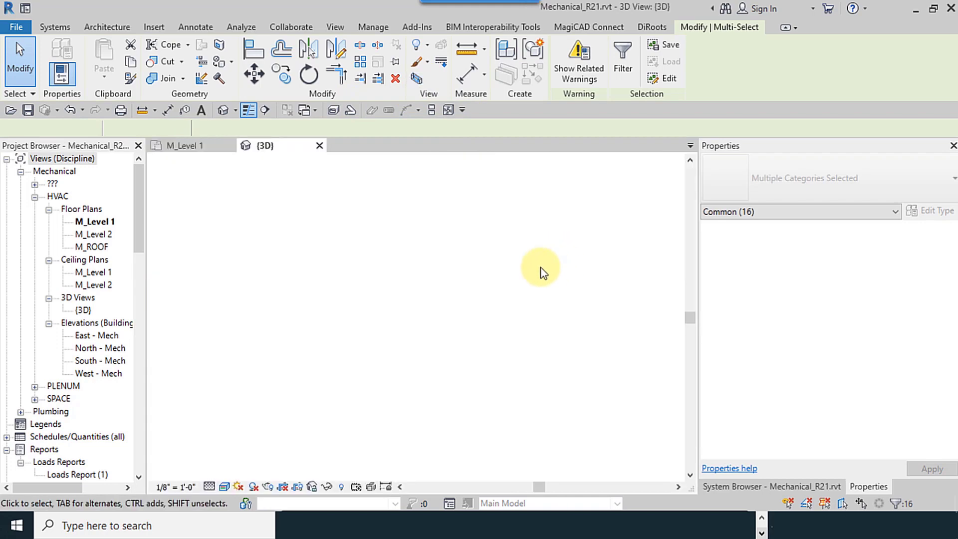
scroll(529, 295, "up", 5)
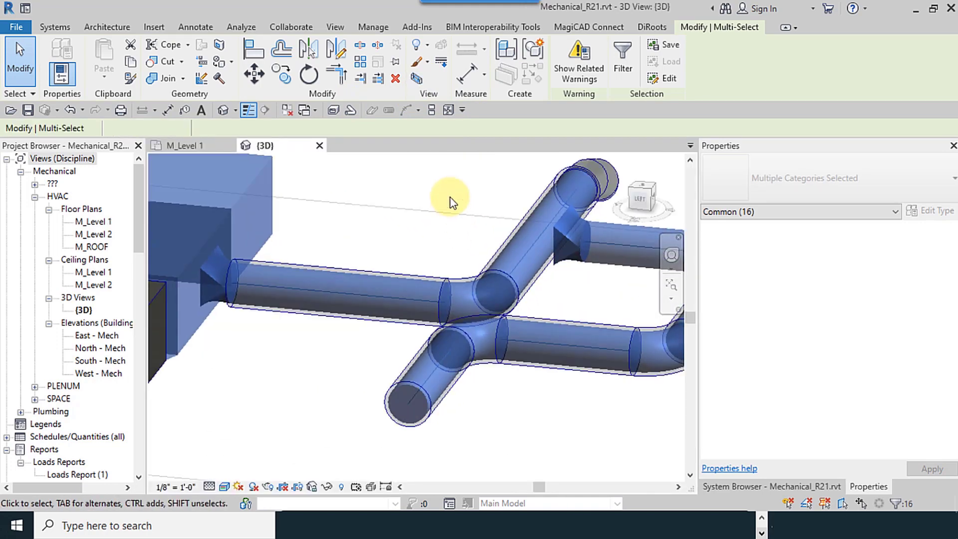
left_click(450, 197)
- Change the insulation type to Duct Wrap on the loop's two insulated 6" ducts and the elbow between them
scroll(605, 391, "up", 4)
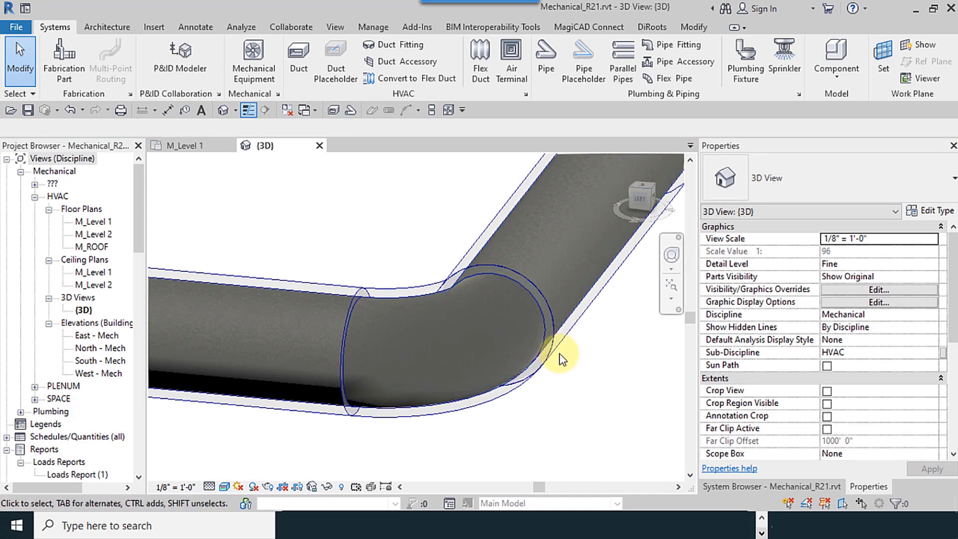
scroll(553, 388, "down", 5)
scroll(551, 388, "up", 2)
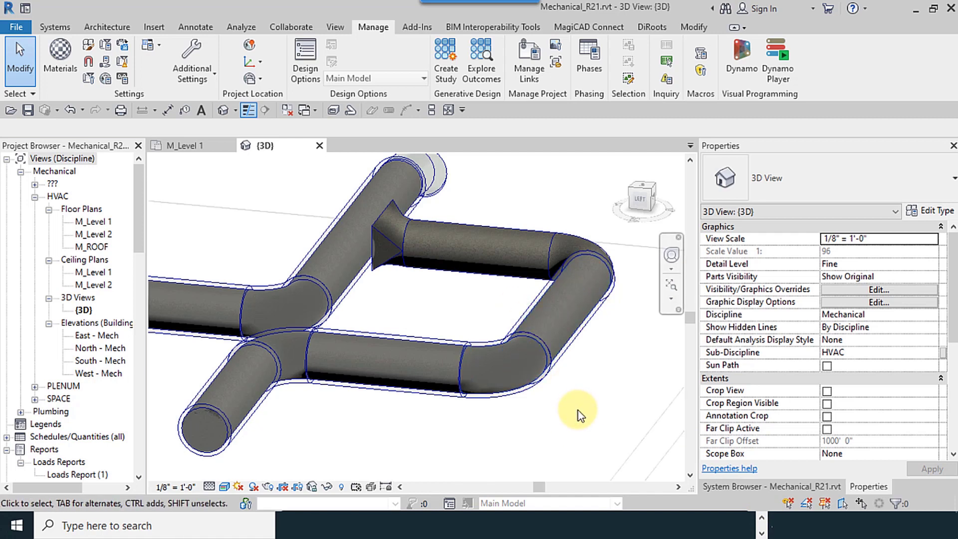
left_click_drag(573, 426, 412, 337)
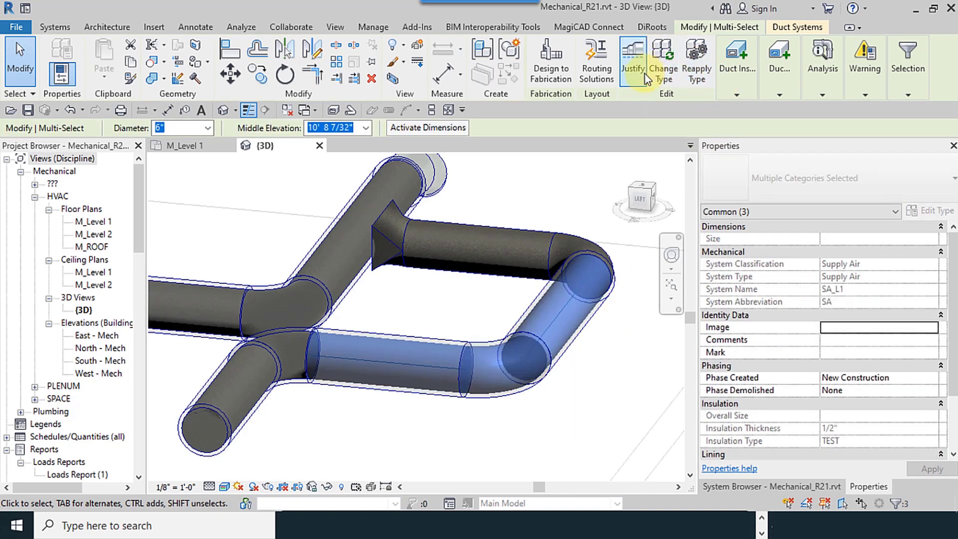
left_click(741, 92)
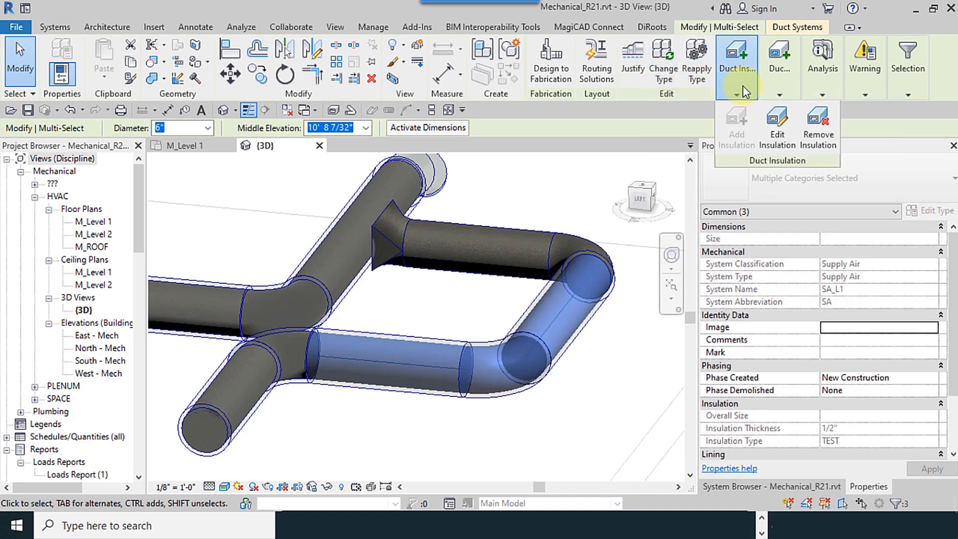
left_click(787, 149)
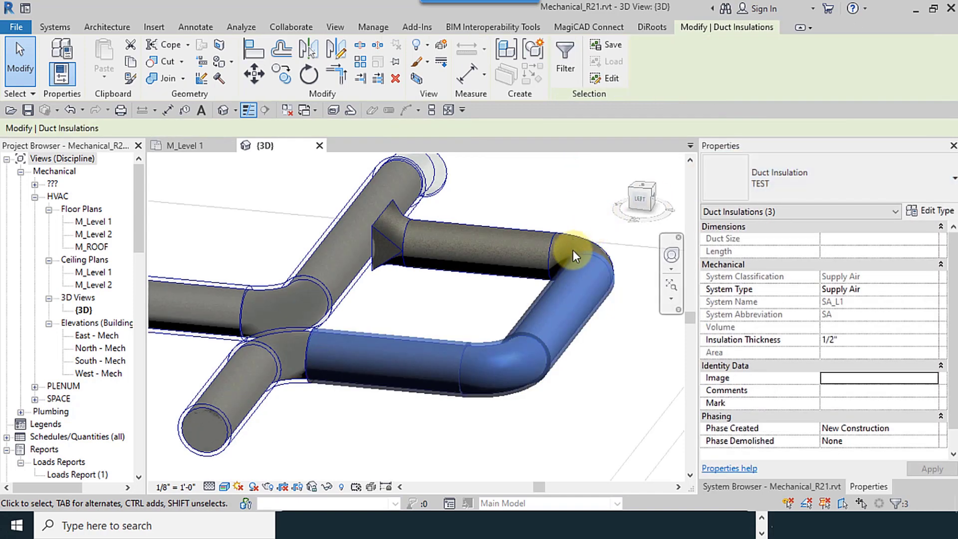
left_click(797, 188)
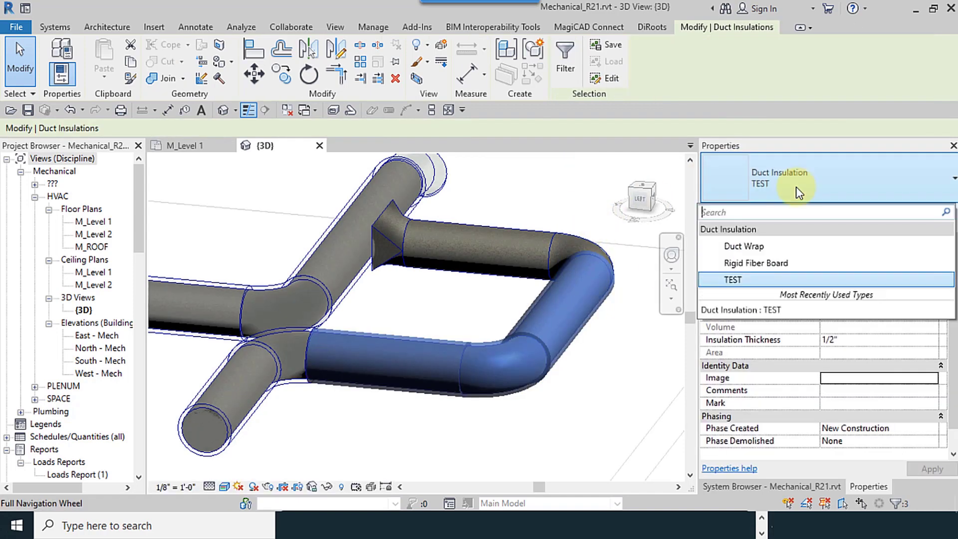
left_click(768, 248)
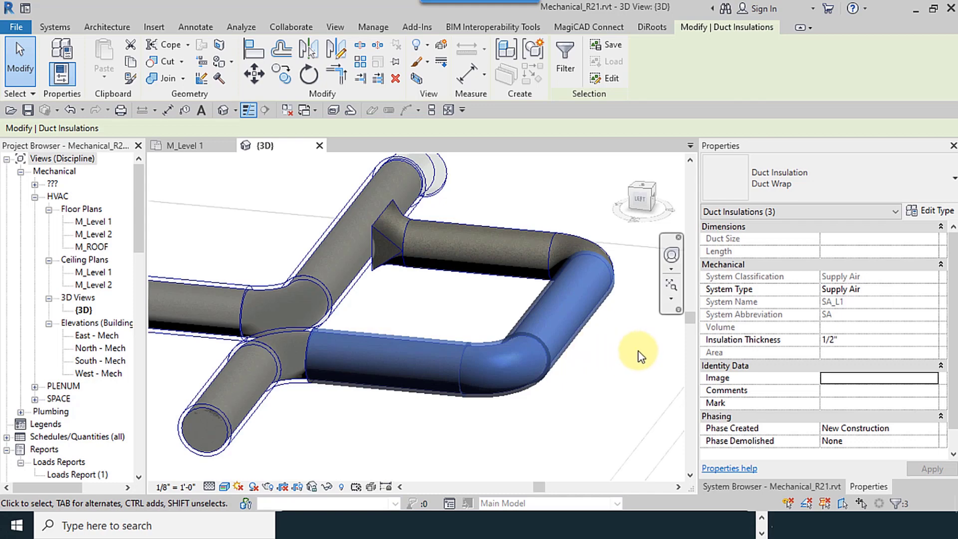
left_click(639, 409)
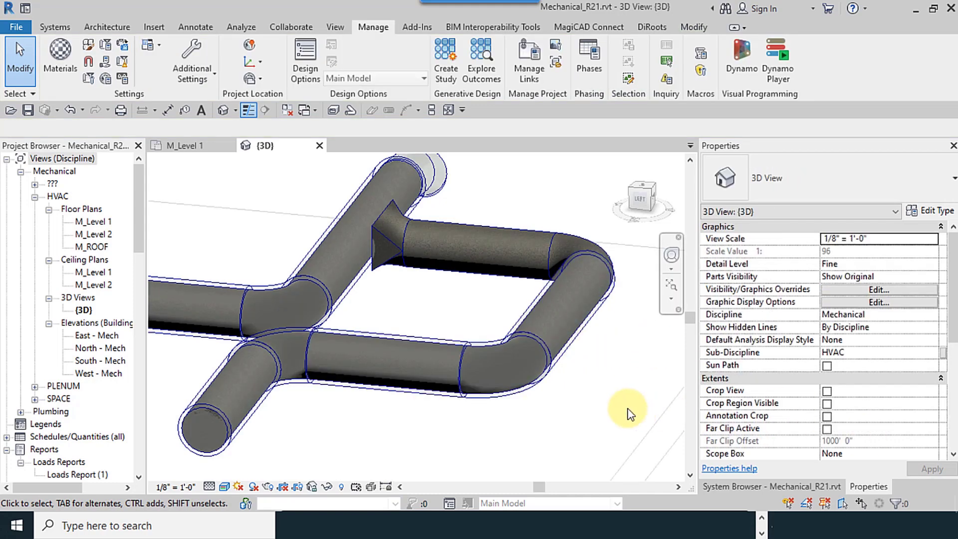
- Remove the duct insulation from the loop's two adjacent 6" ducts and their connecting elbow
left_click_drag(481, 354, 419, 322)
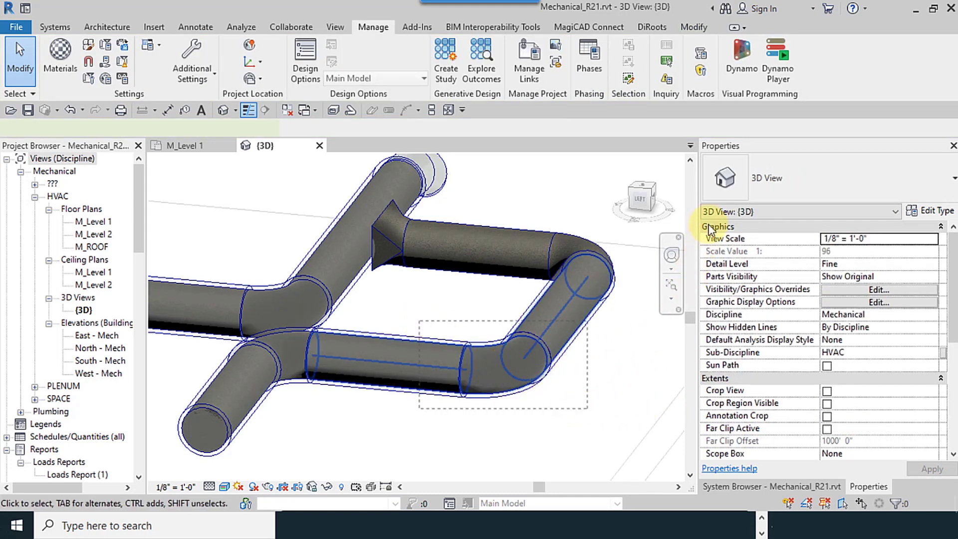
left_click(737, 69)
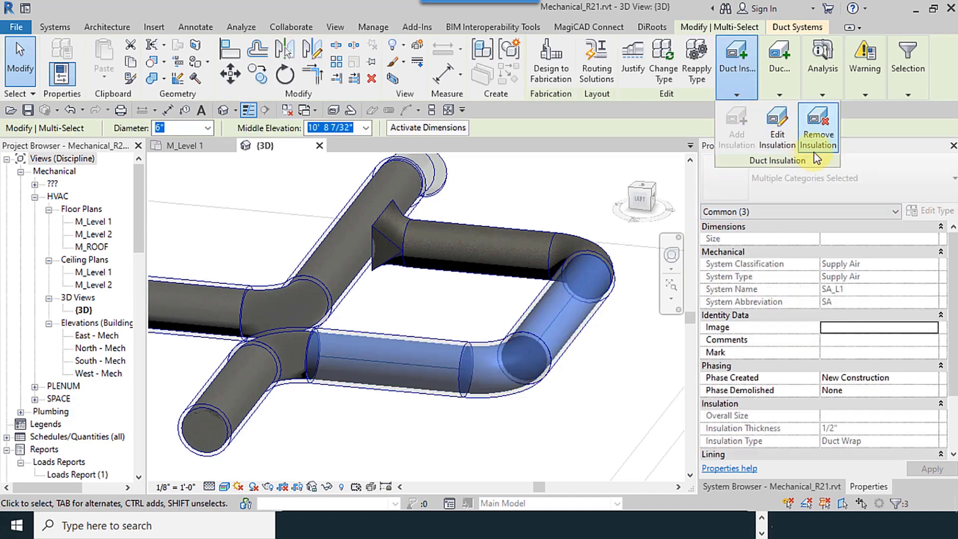
left_click(822, 142)
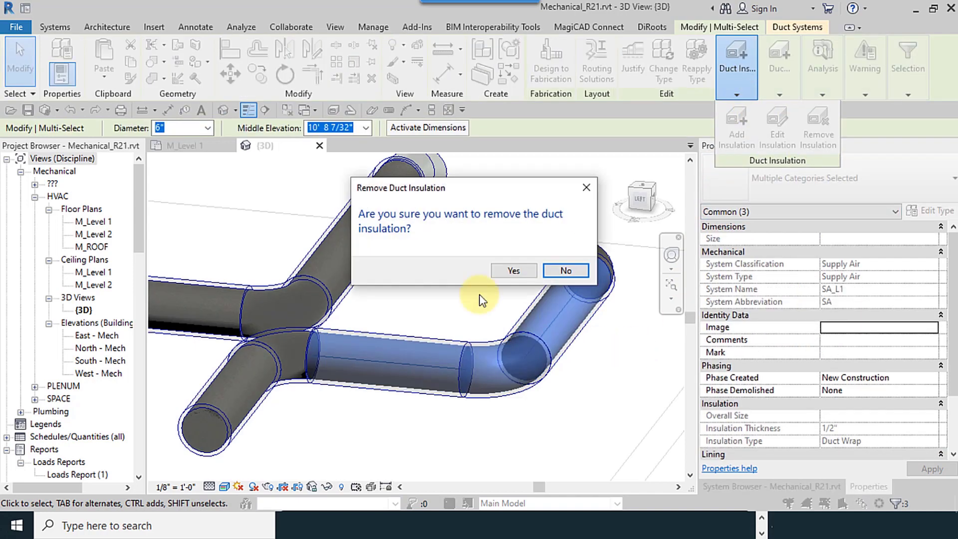
left_click(514, 272)
left_click(644, 422)
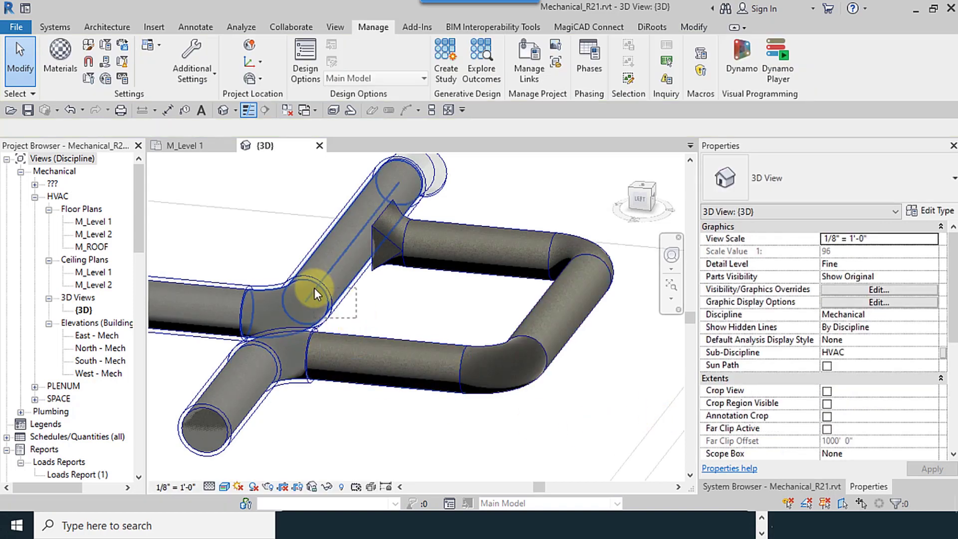
- Add 1" Fiberglass Board lining to the open-ended 6" duct, its elbow and the adjoining duct, checking the lining's type properties
left_click(725, 95)
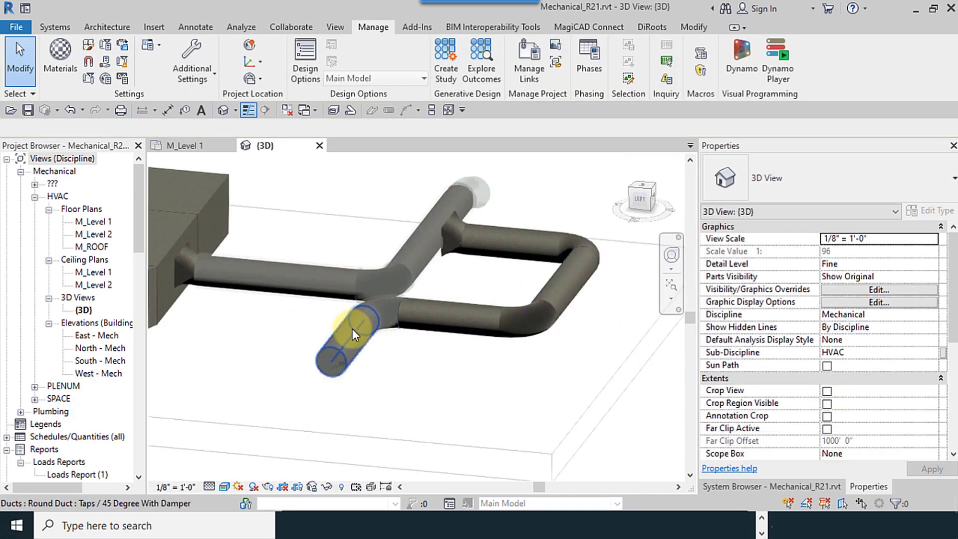
scroll(352, 334, "up", 4)
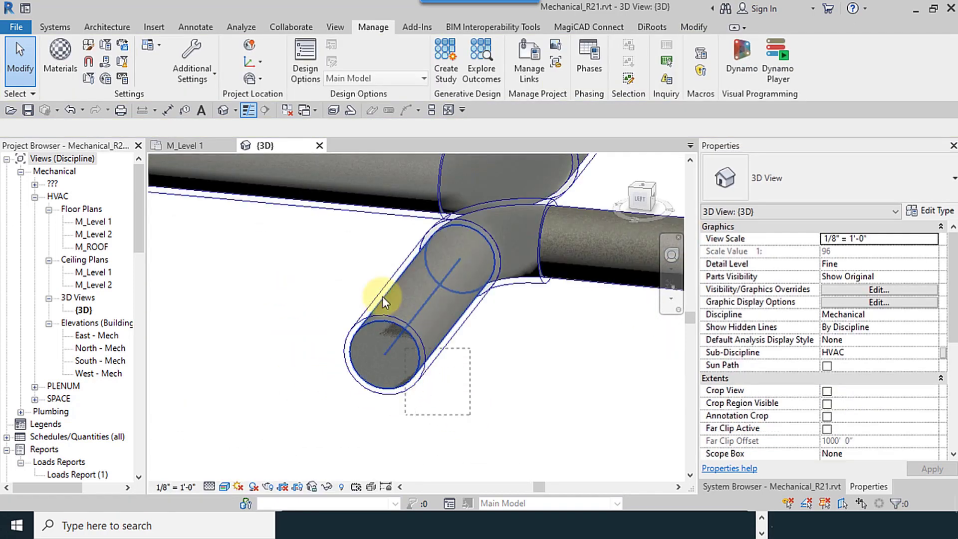
left_click_drag(382, 296, 354, 243)
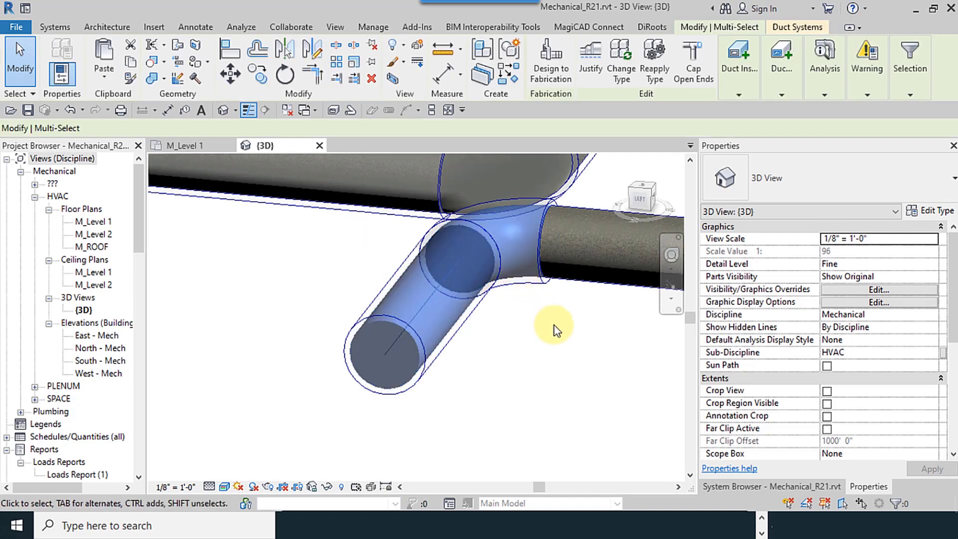
left_click_drag(586, 332, 479, 245)
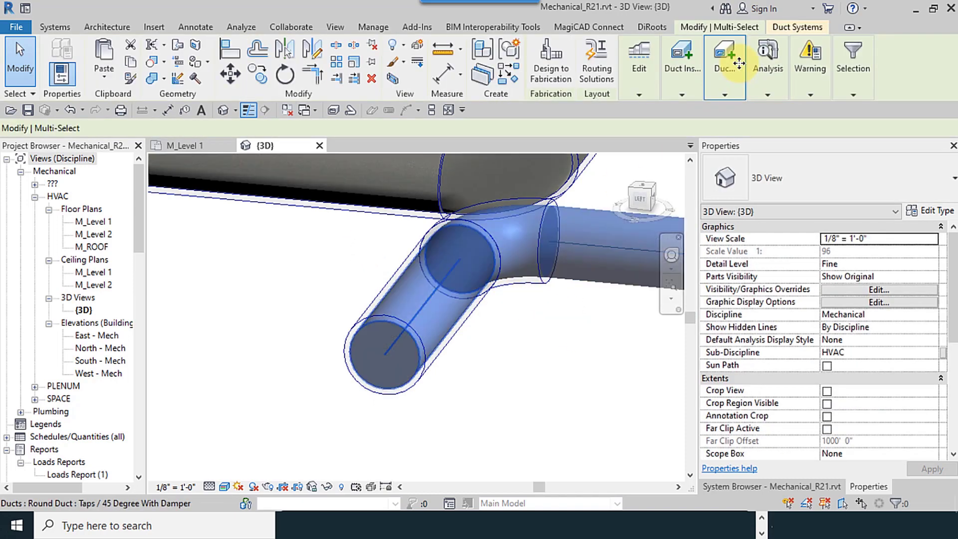
left_click(725, 70)
left_click(728, 125)
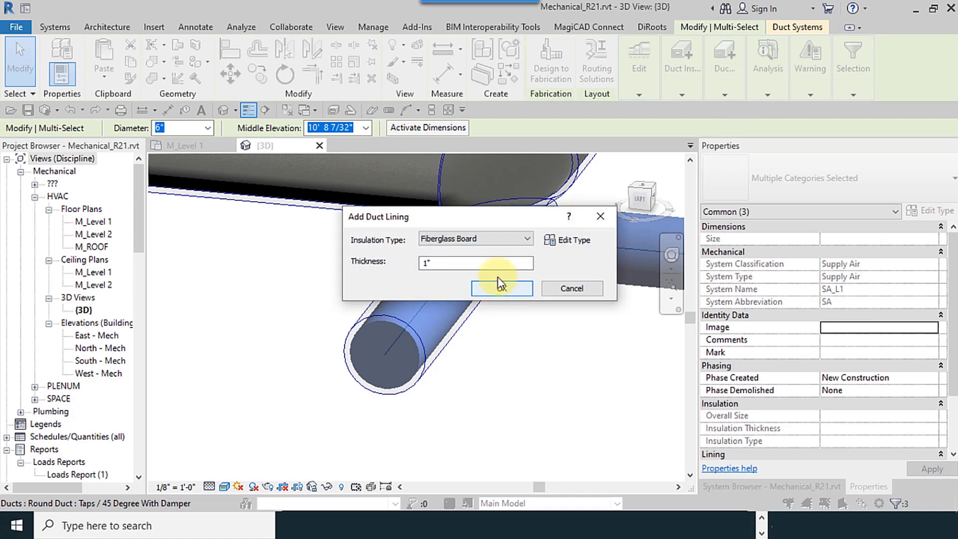
left_click(481, 239)
left_click(481, 239)
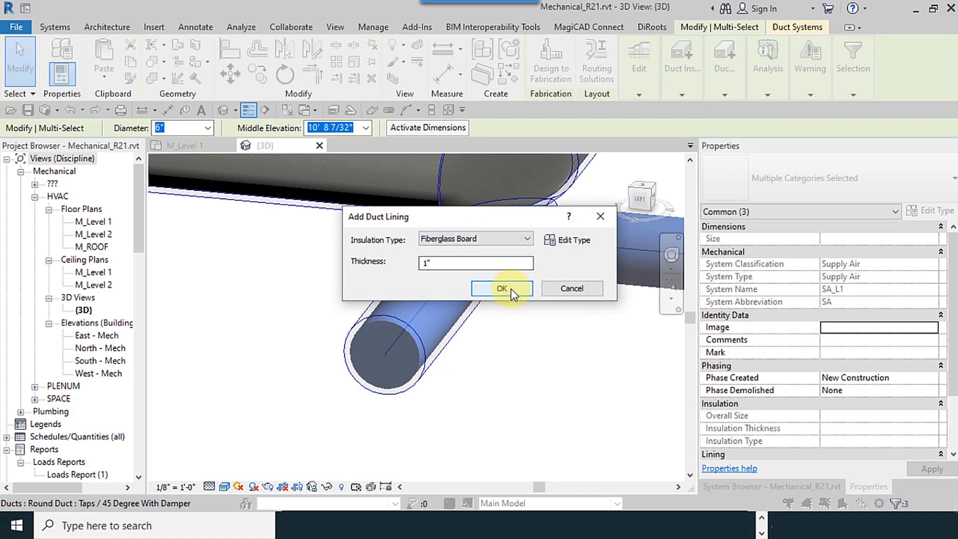
left_click(564, 240)
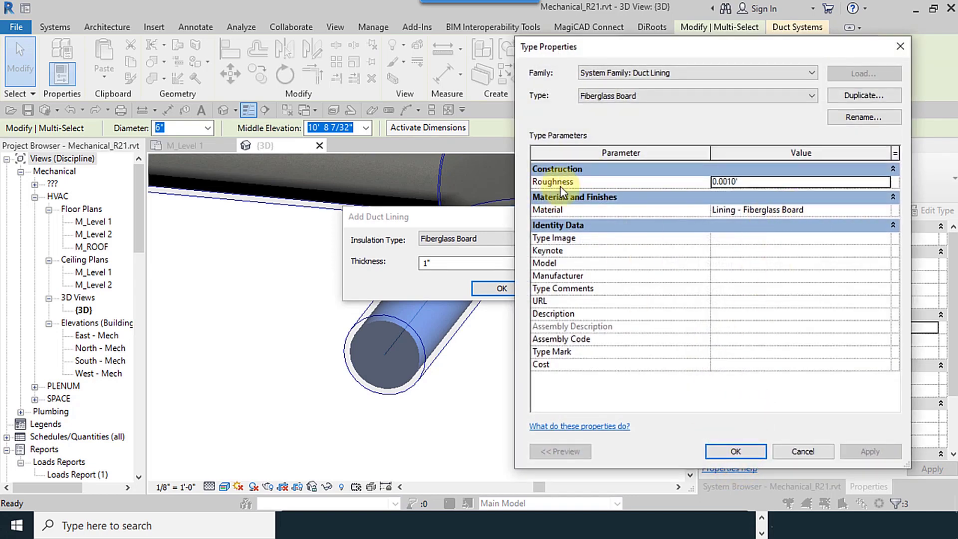
left_click(730, 454)
left_click(499, 289)
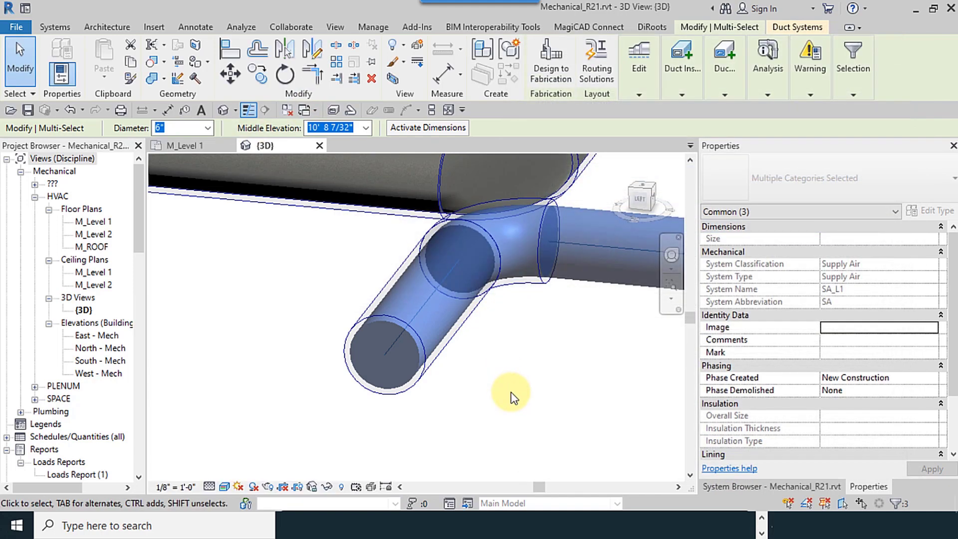
- Inspect the lining at the open duct end and remove the insulation from the open-ended duct and its elbow
scroll(385, 419, "up", 5)
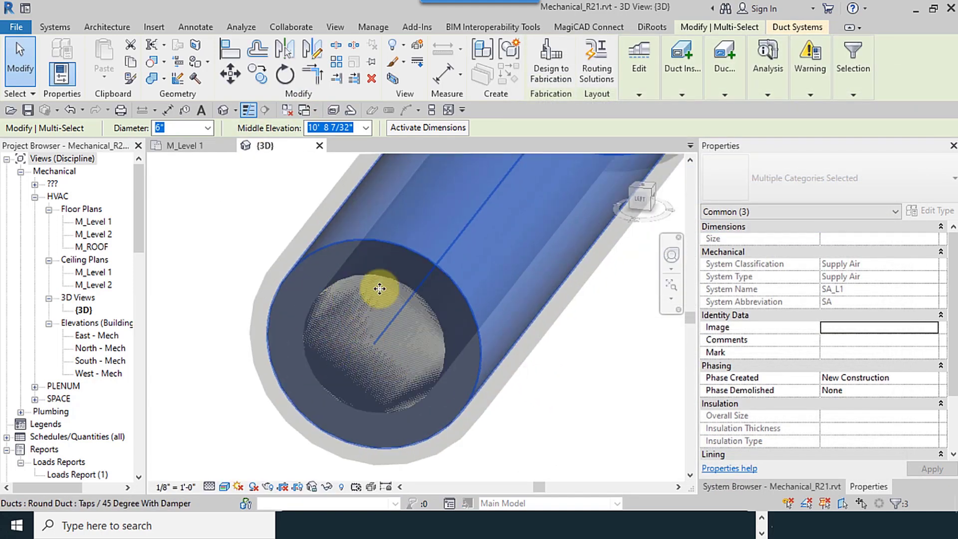
scroll(369, 307, "down", 3)
left_click(511, 406)
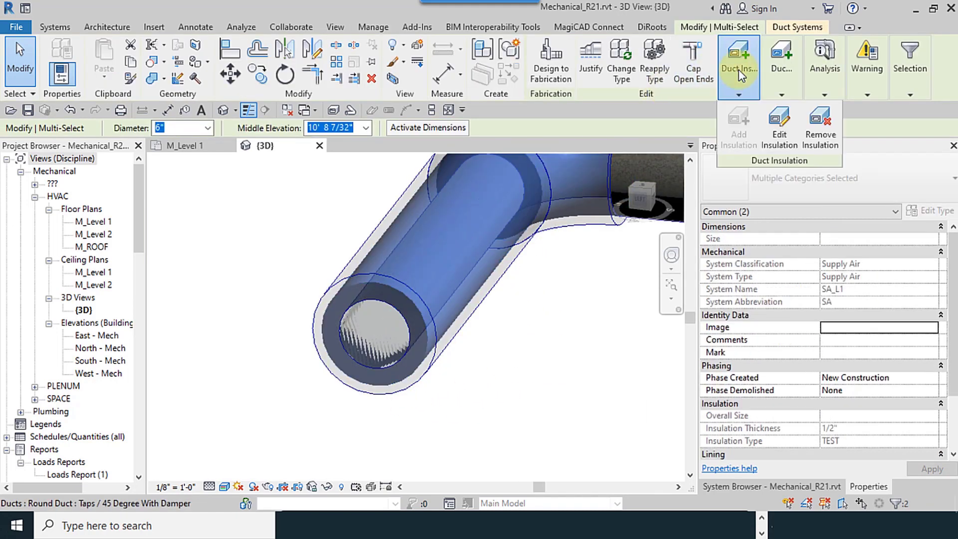
mouse_move(783, 76)
mouse_move(746, 83)
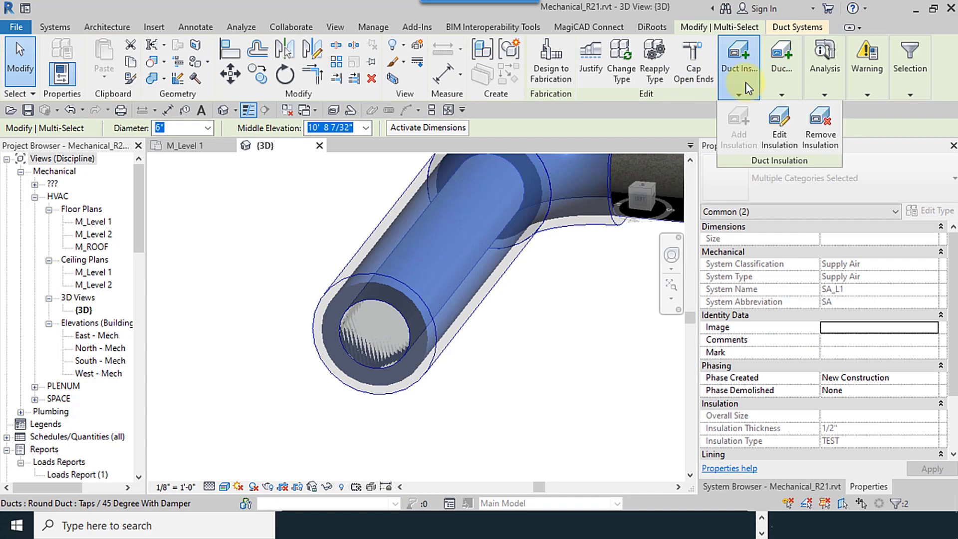
left_click(811, 146)
left_click(516, 271)
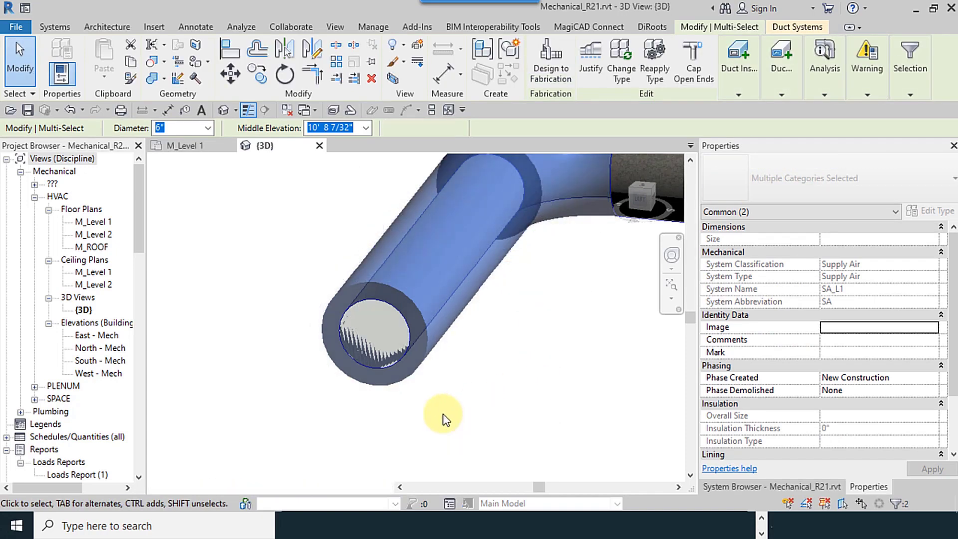
left_click(445, 419)
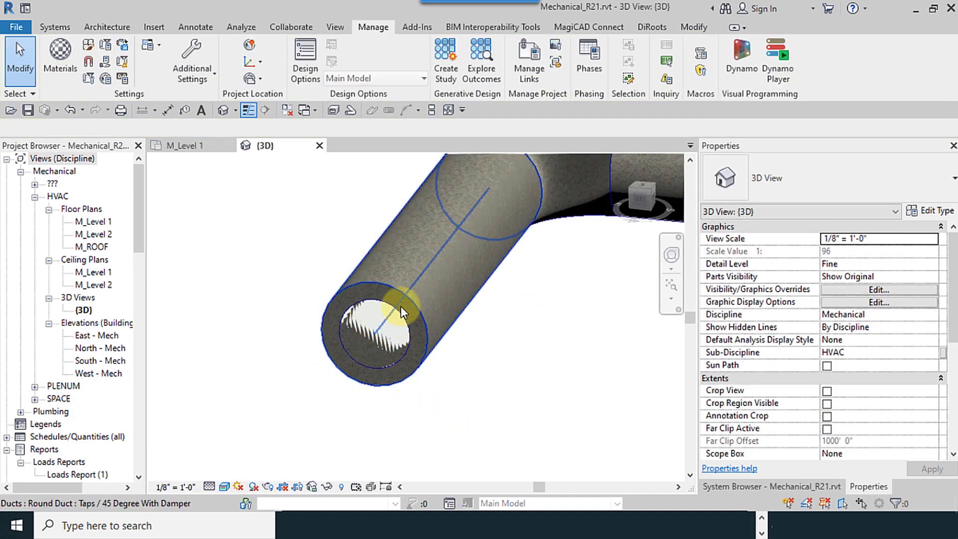
- Examine the lined duct end, then review the lining, Duct/Pipe Sizing and Filter options for the lined ducts and elbow
scroll(385, 303, "up", 5)
scroll(424, 304, "down", 3)
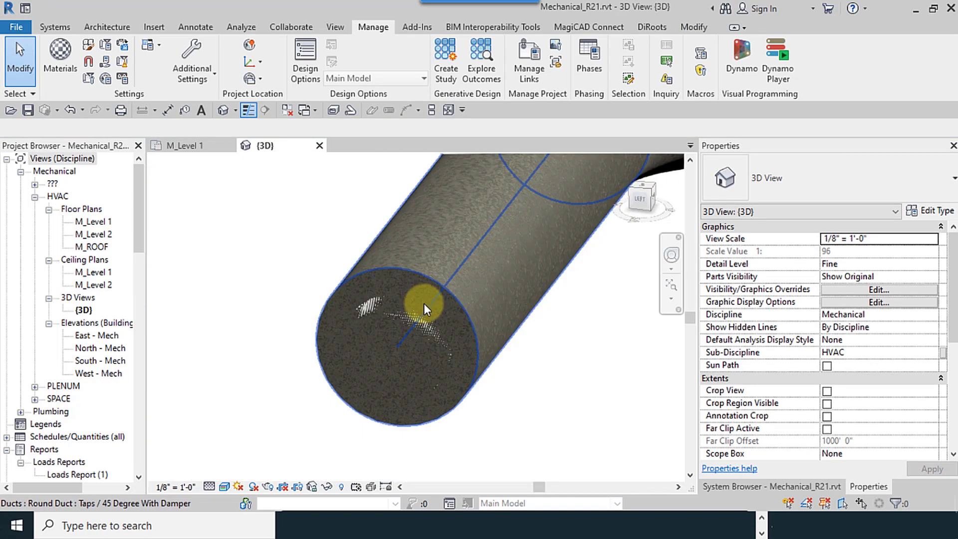
scroll(424, 304, "down", 4)
scroll(464, 383, "up", 1)
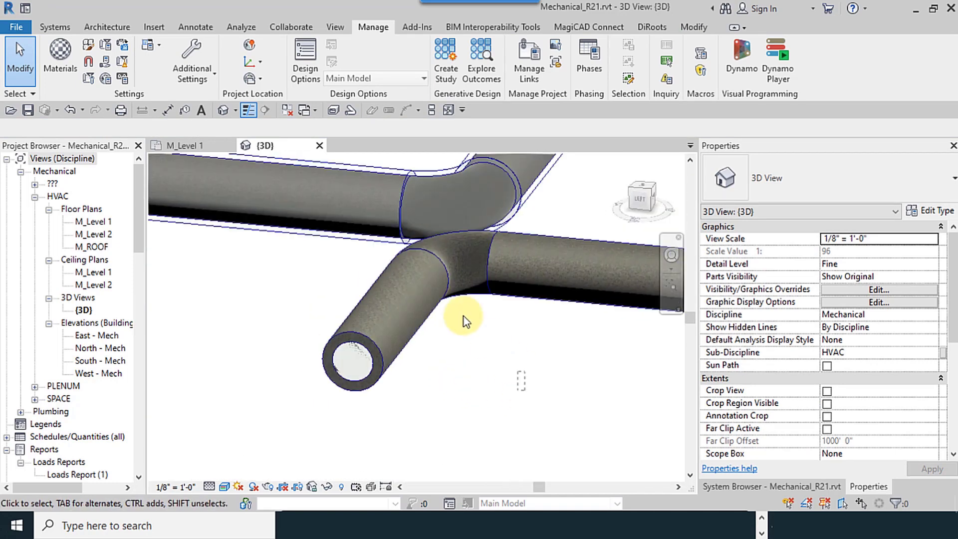
left_click_drag(534, 389, 428, 275)
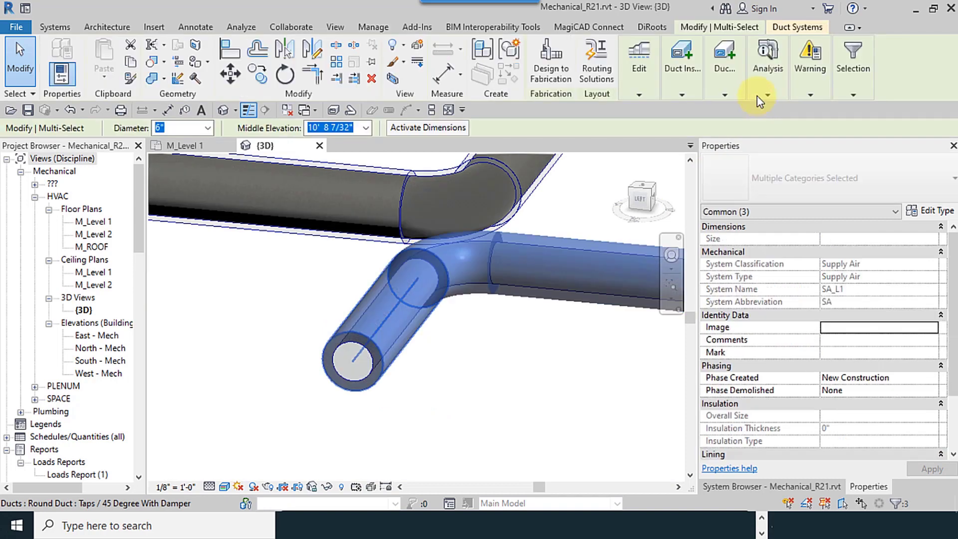
left_click(732, 88)
mouse_move(765, 91)
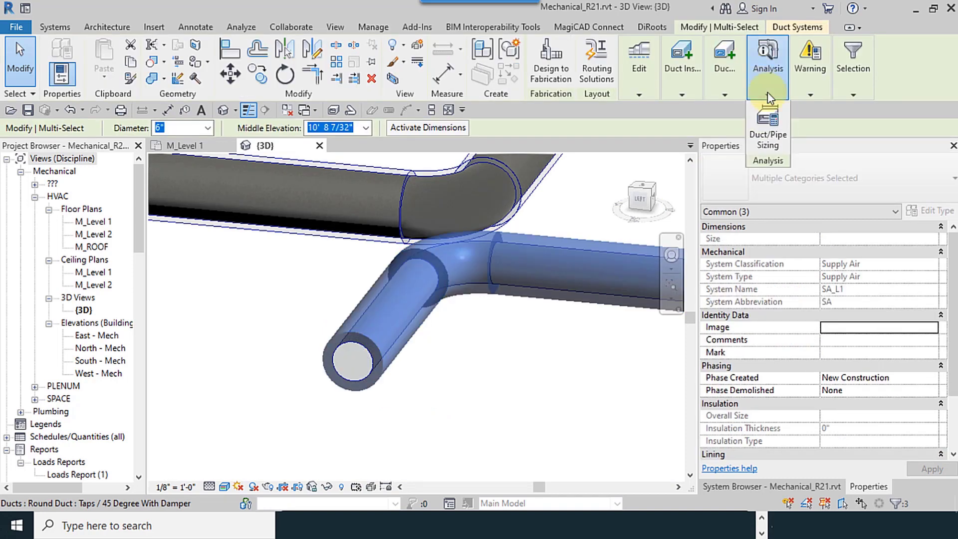
mouse_move(849, 82)
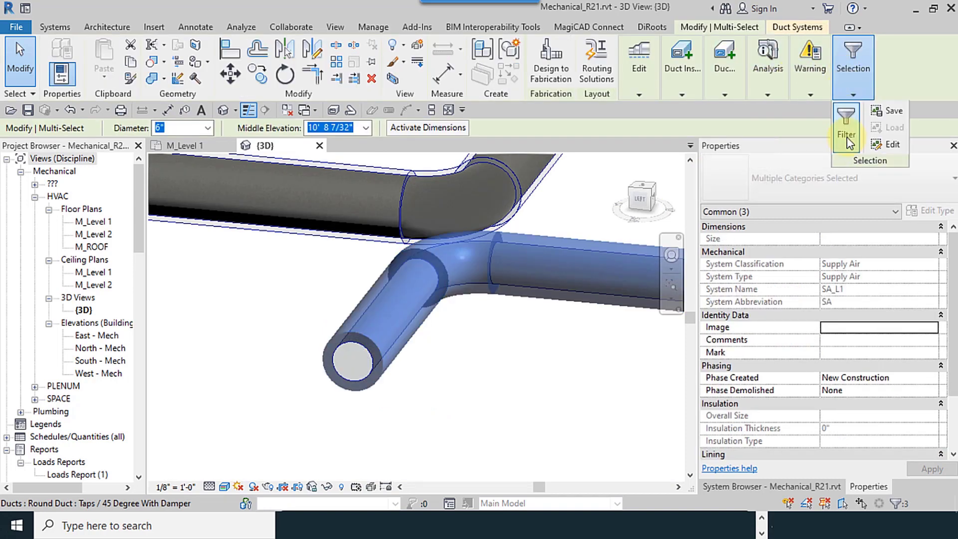
- Review the warnings related to the selected lined ducts and elbow, and show the round elbow listed under No Loss Defined in the model
mouse_move(810, 80)
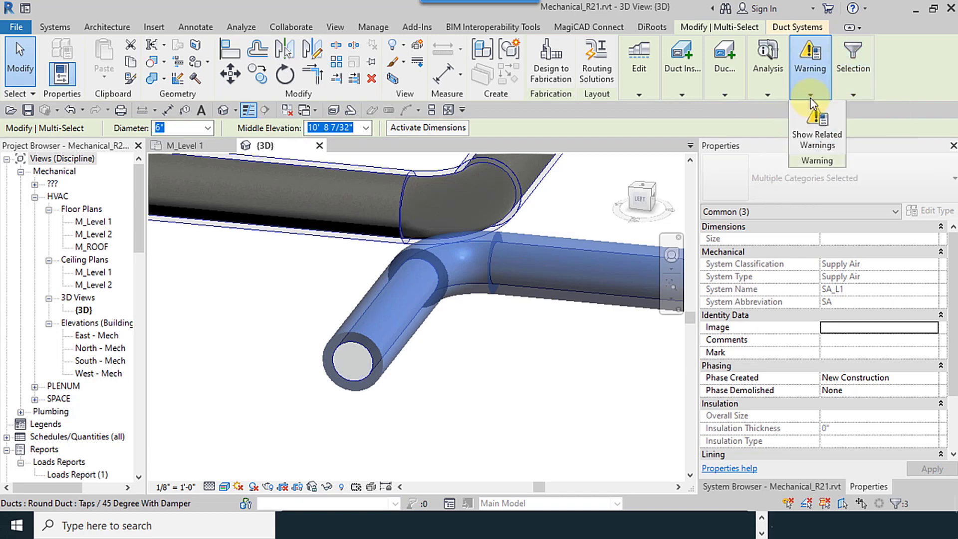
left_click(822, 143)
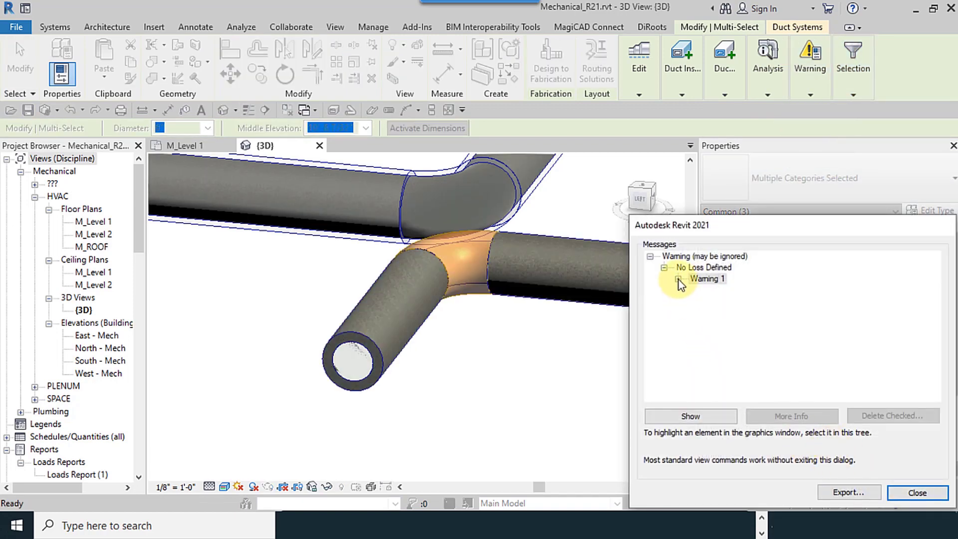
left_click(679, 279)
left_click(733, 290)
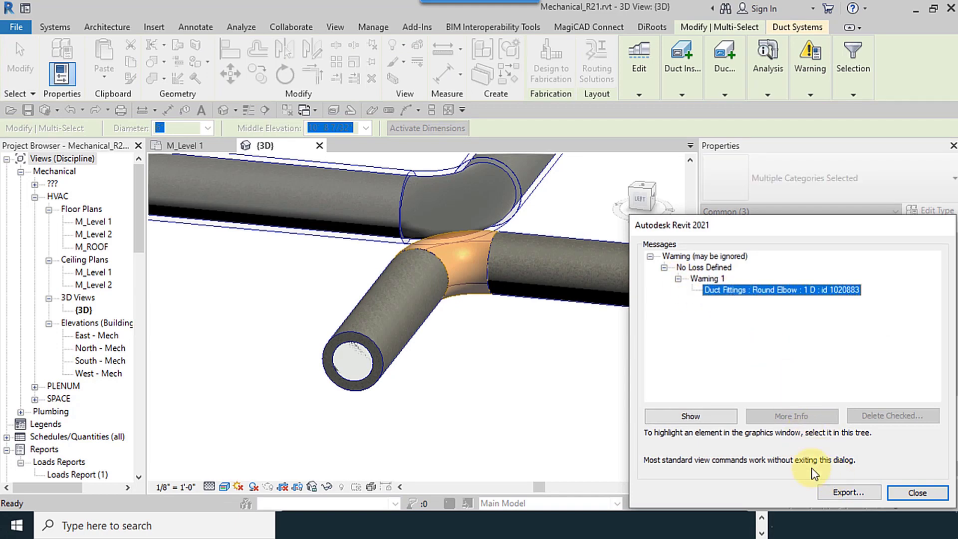
left_click(691, 416)
left_click(569, 315)
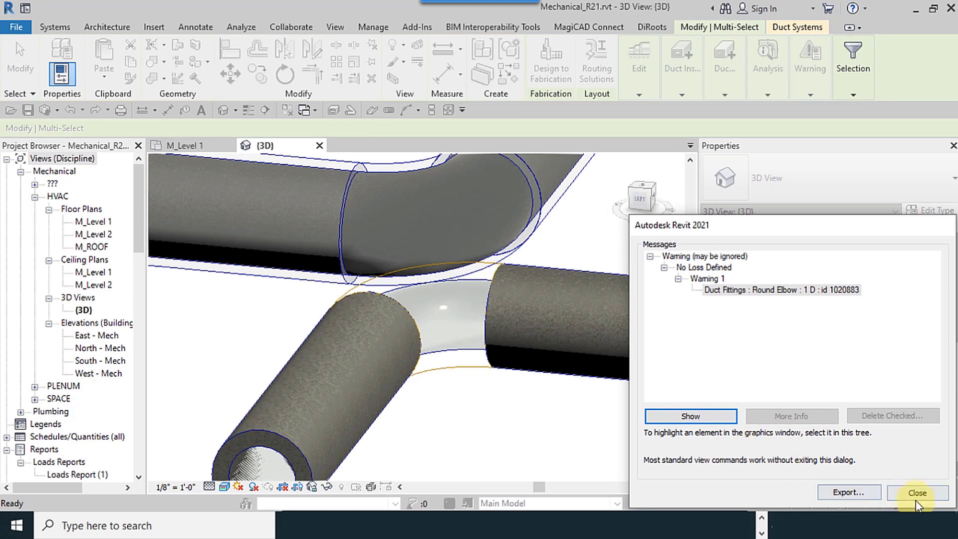
left_click(917, 494)
scroll(499, 339, "down", 5)
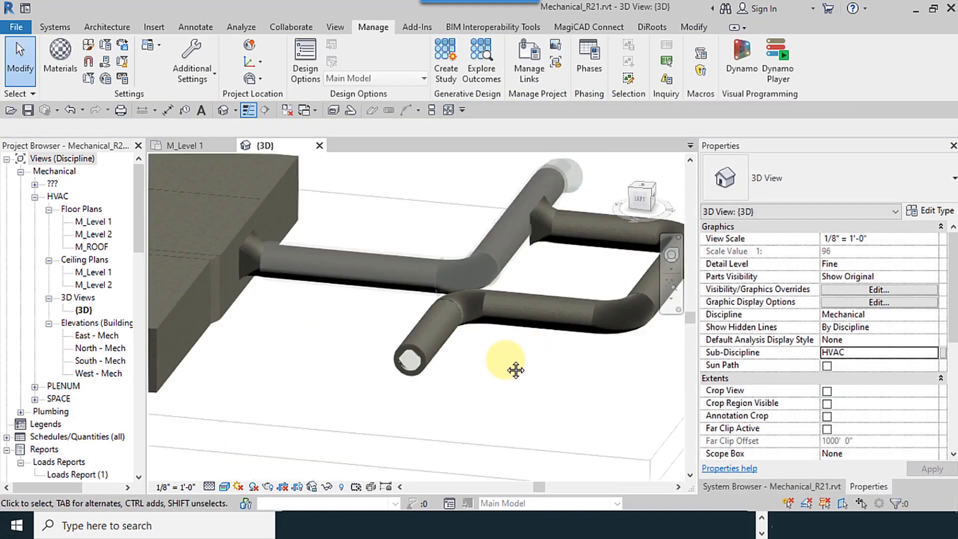
scroll(504, 384, "down", 2)
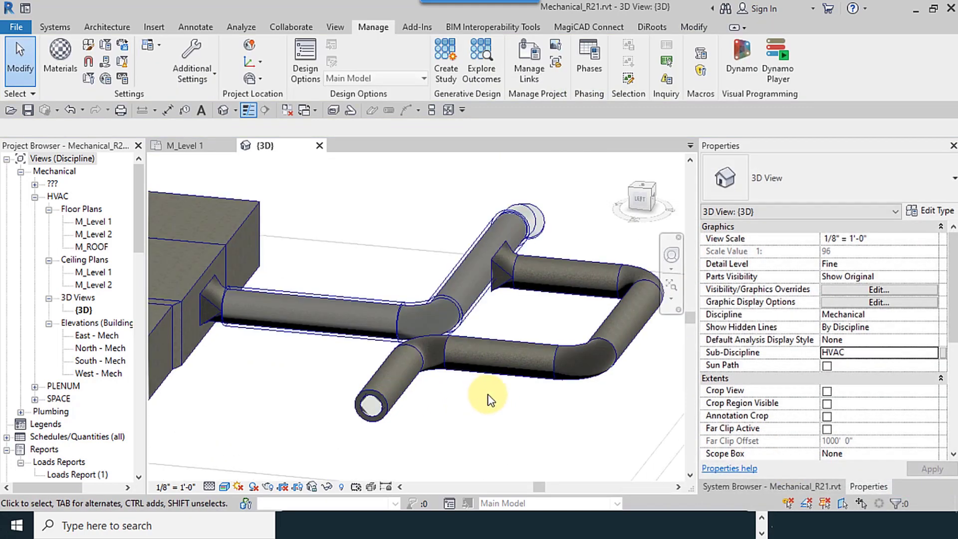
middle_click_drag(500, 408, 488, 428)
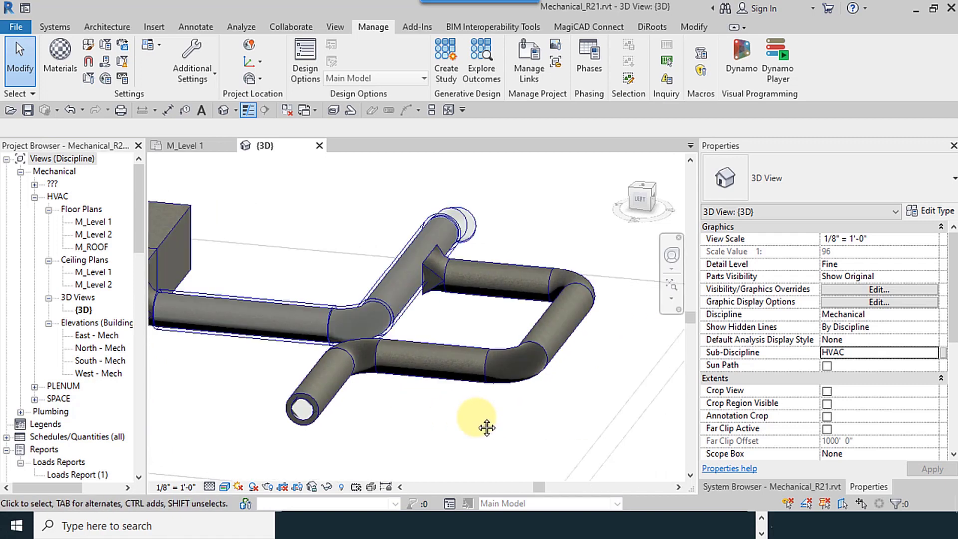